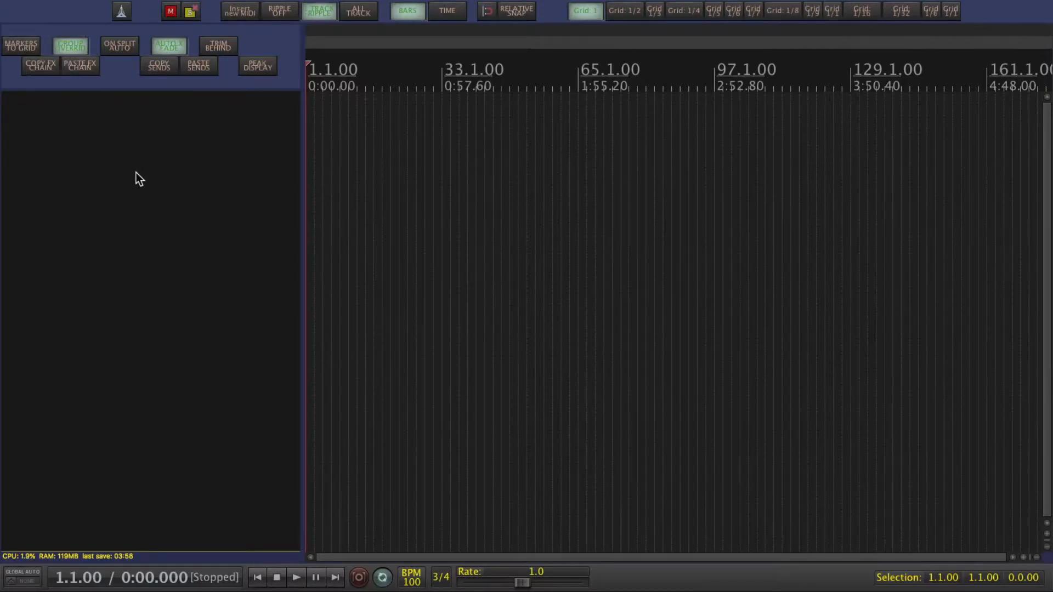
Insert a new track, reduce its height slightly and apply the Big Meter - Gold Fader track panel layout
double_click(208, 154)
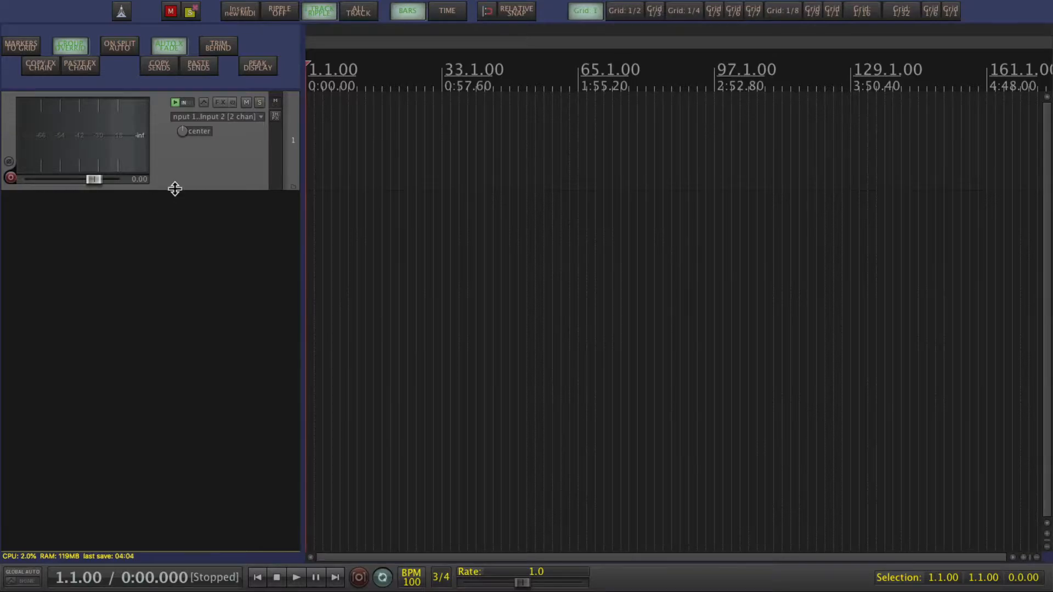
mouse_move(174, 188)
left_mouse_down()
mouse_move(174, 106)
mouse_move(188, 182)
mouse_move(186, 90)
mouse_move(192, 183)
left_mouse_up()
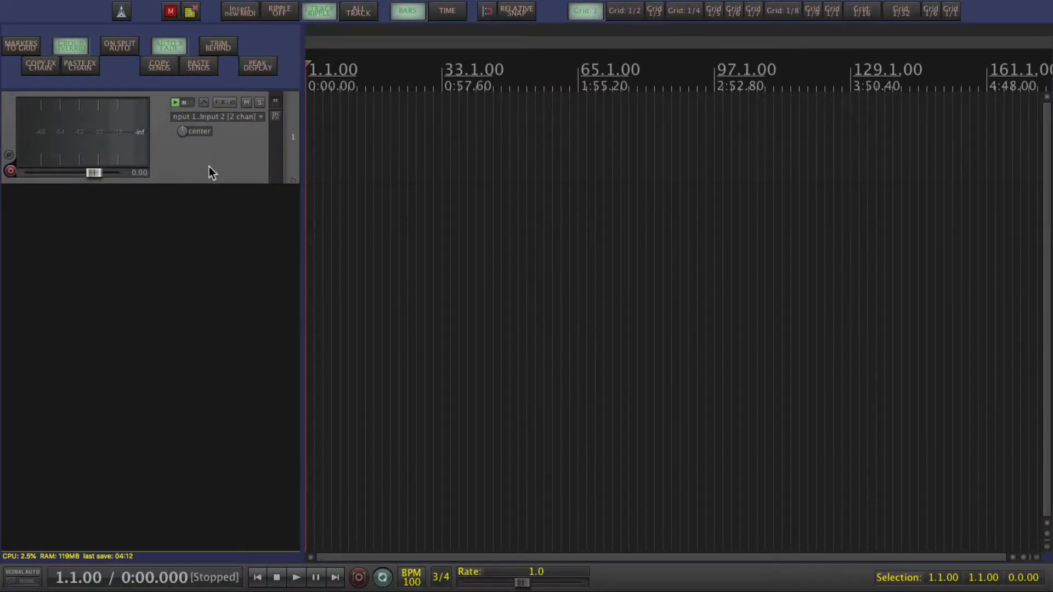
right_click(247, 153)
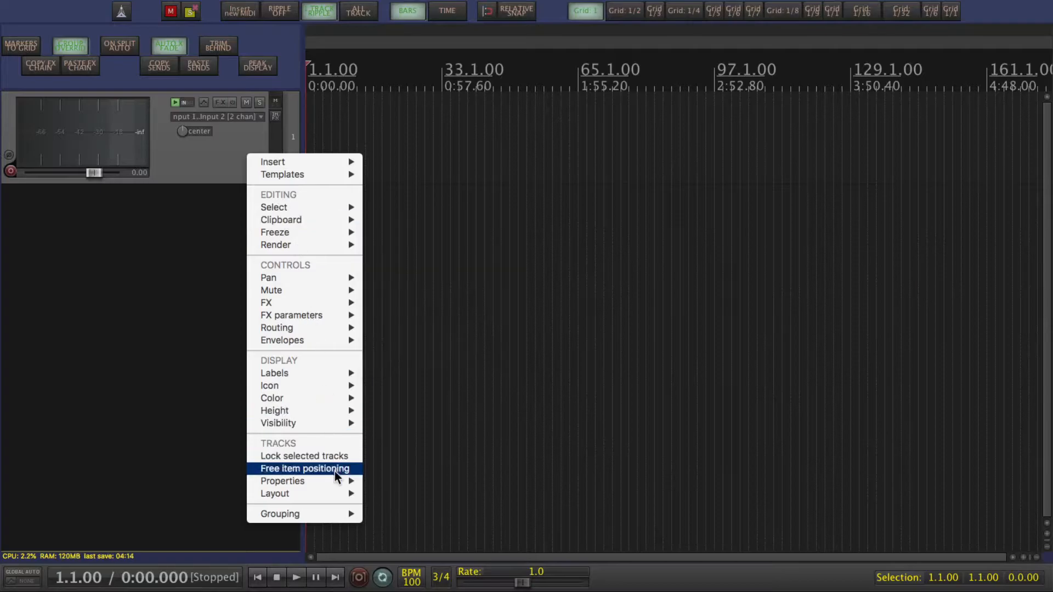
mouse_move(338, 493)
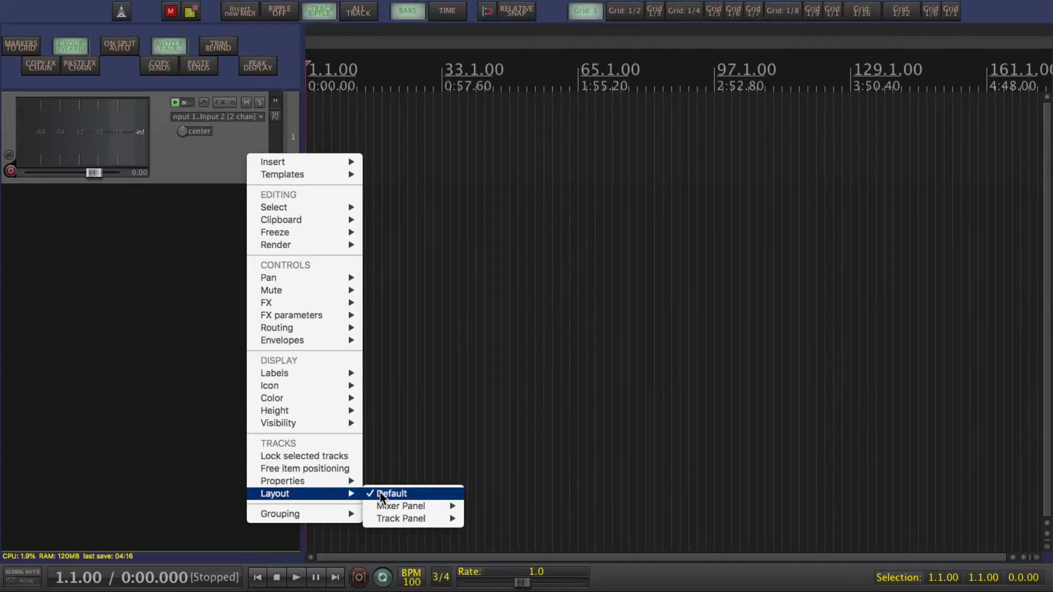
mouse_move(433, 519)
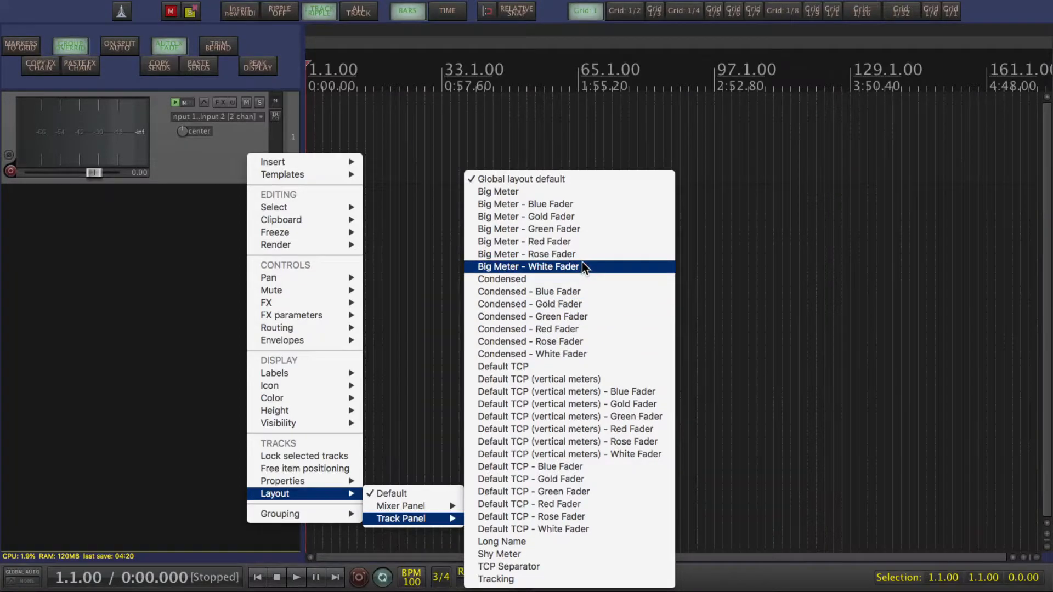
left_click(568, 217)
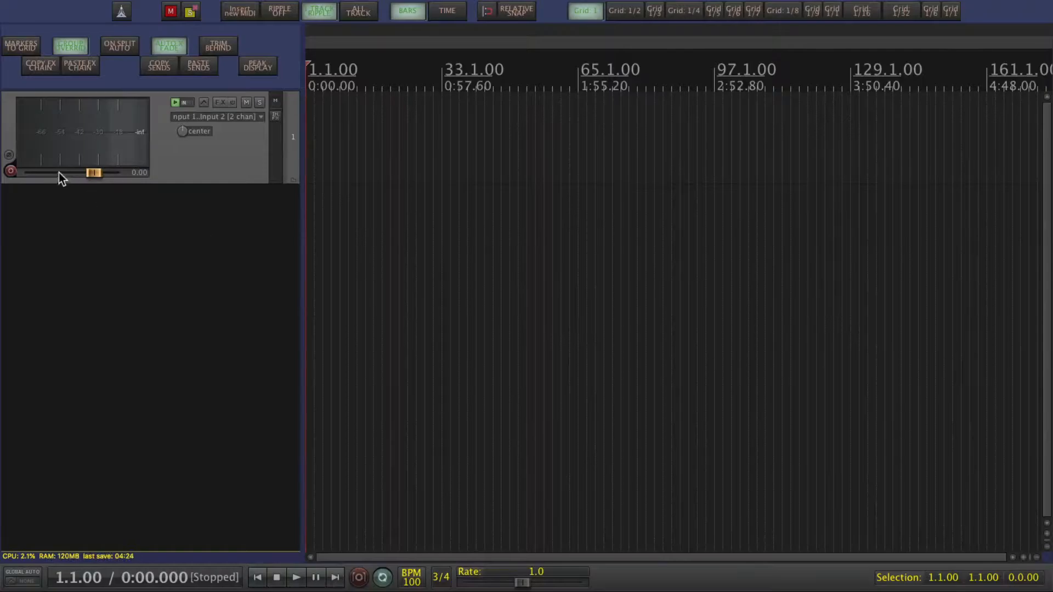
Switch track 1 to the Long Name track panel layout
mouse_move(92, 168)
right_click(256, 155)
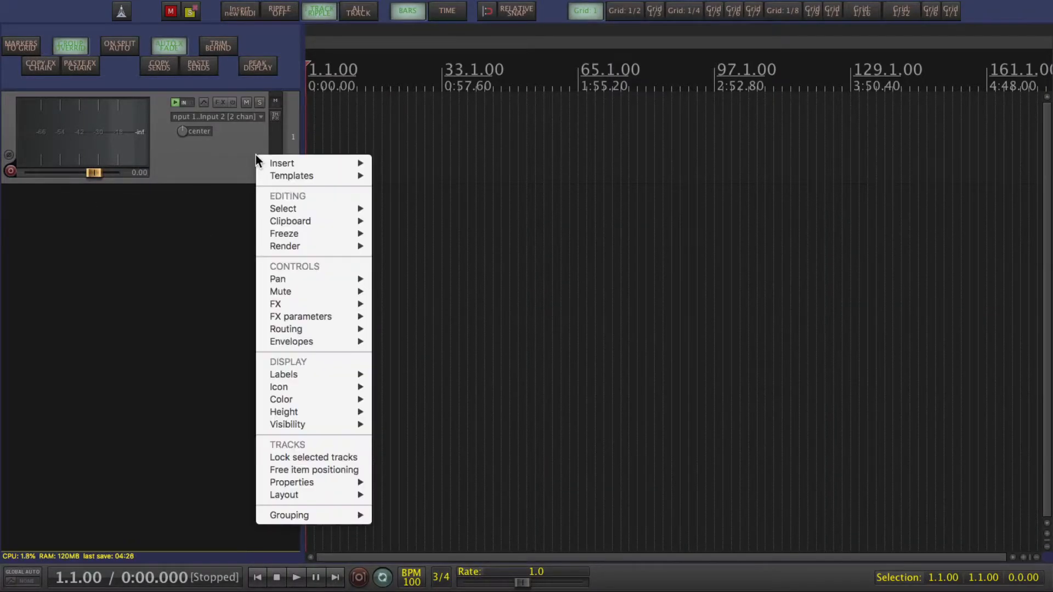
mouse_move(299, 498)
mouse_move(450, 525)
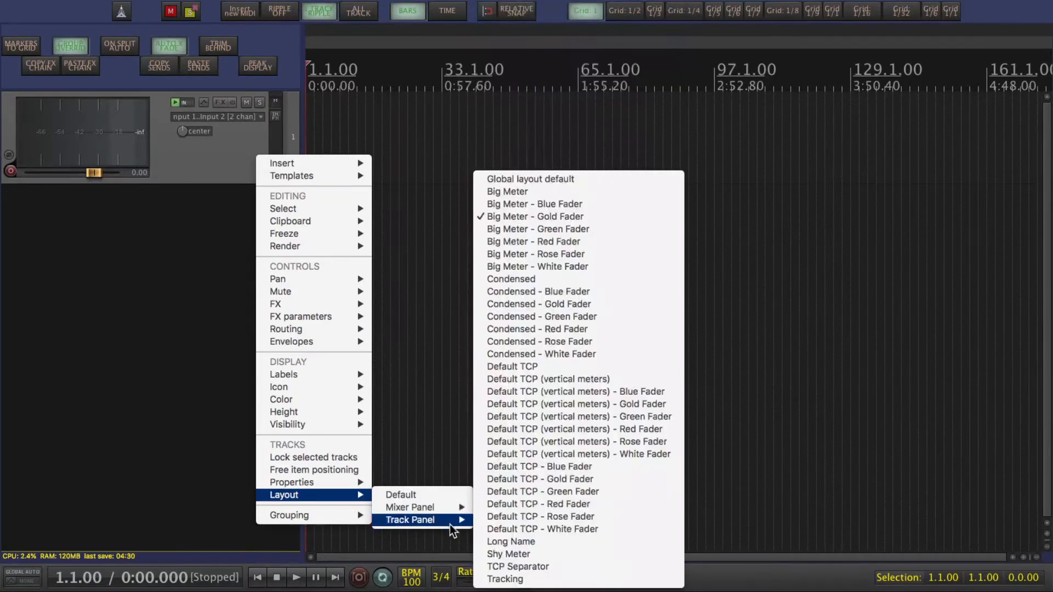
left_click(495, 542)
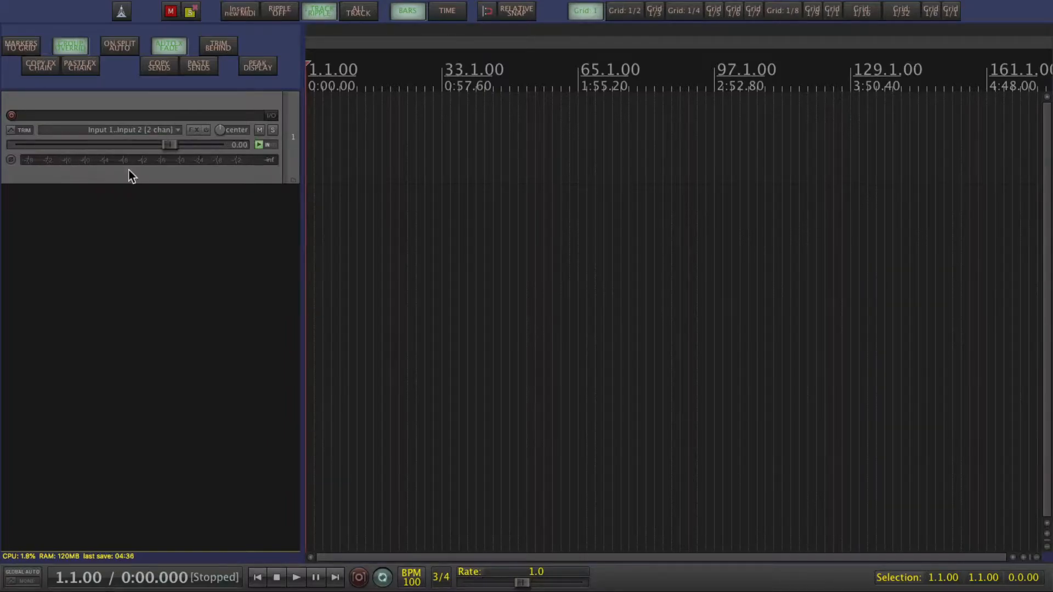
Insert a second track below track 1, and delete all tracks from the project
double_click(195, 236)
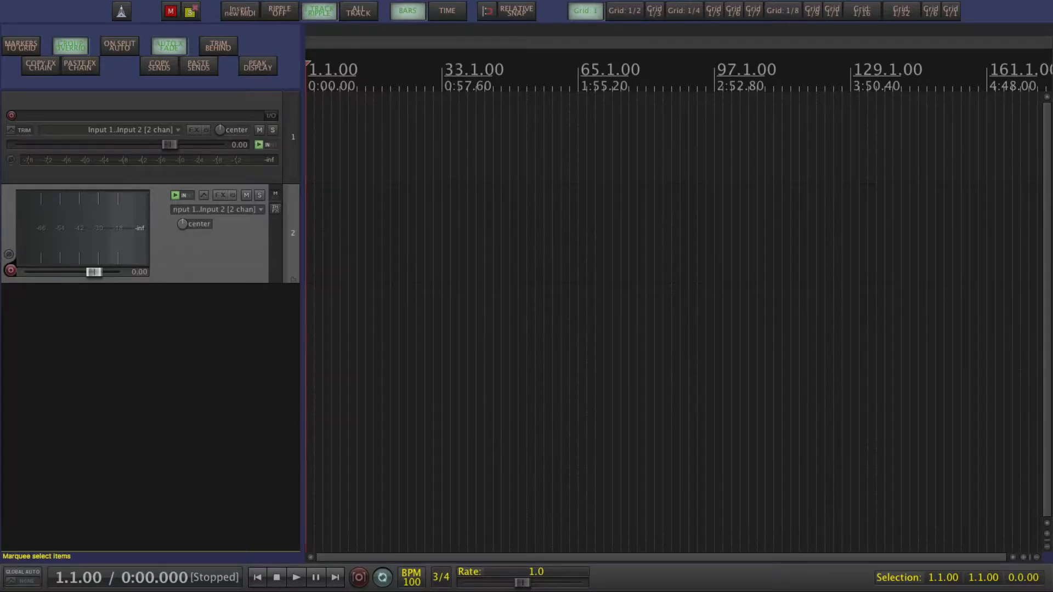
key("super+a")
key("Delete")
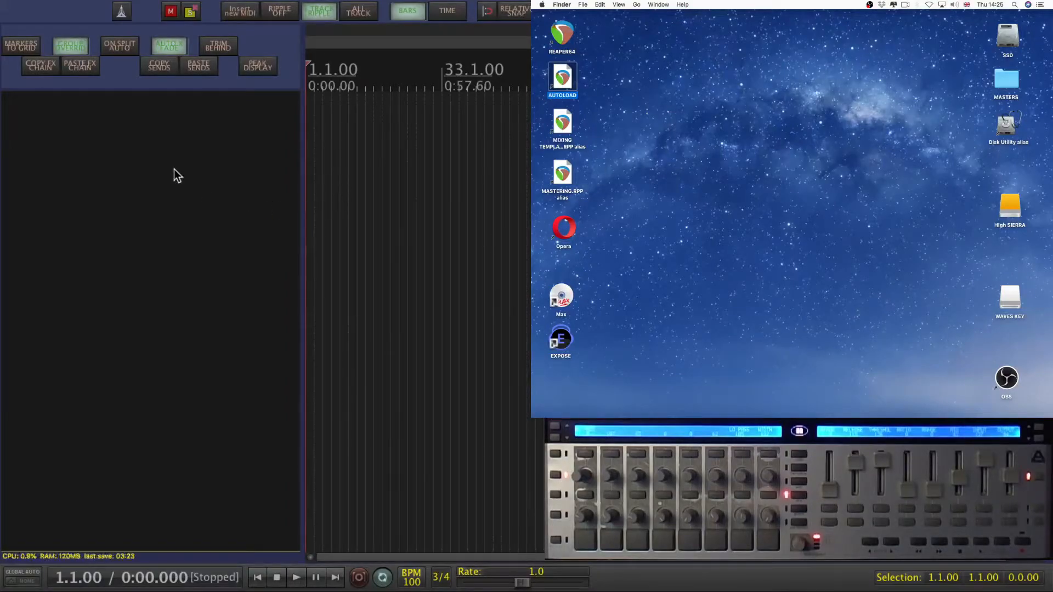
Open the mixer window, move it to the second screen and enlarge it to that screen's full width
left_click(75, 3)
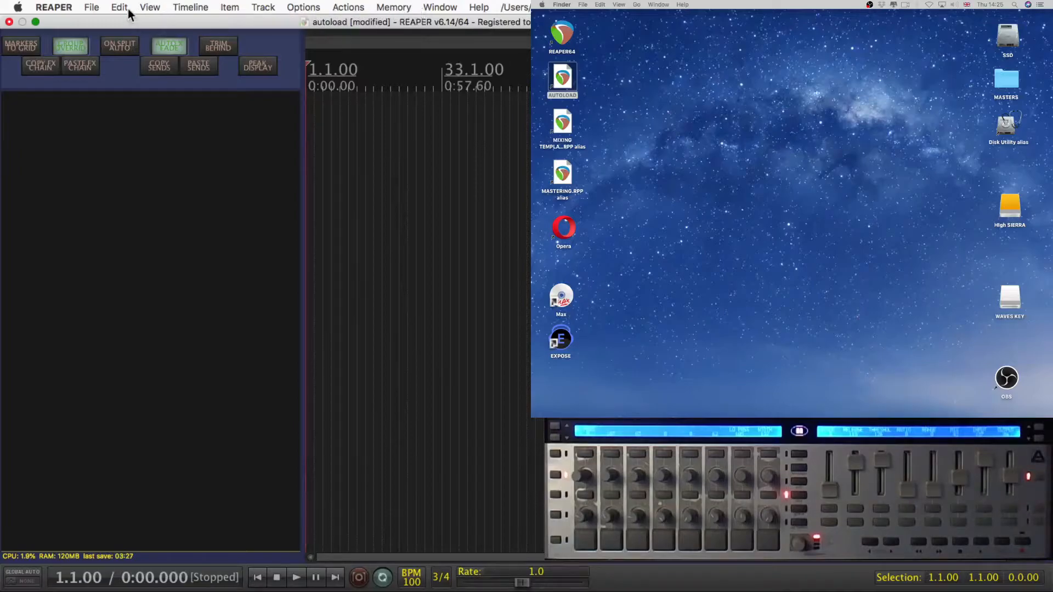
left_click(145, 7)
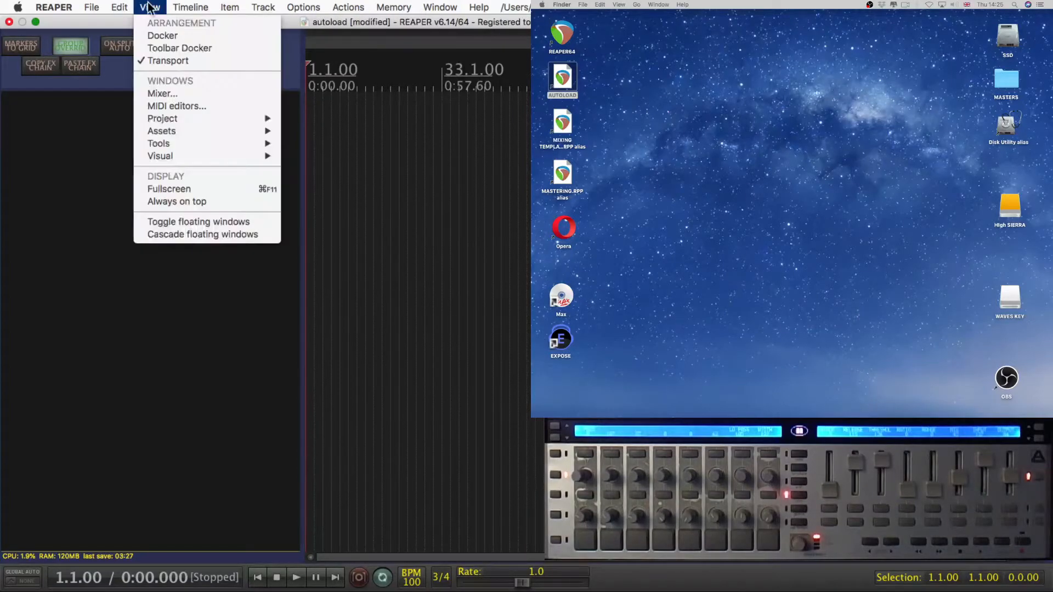
left_click(160, 94)
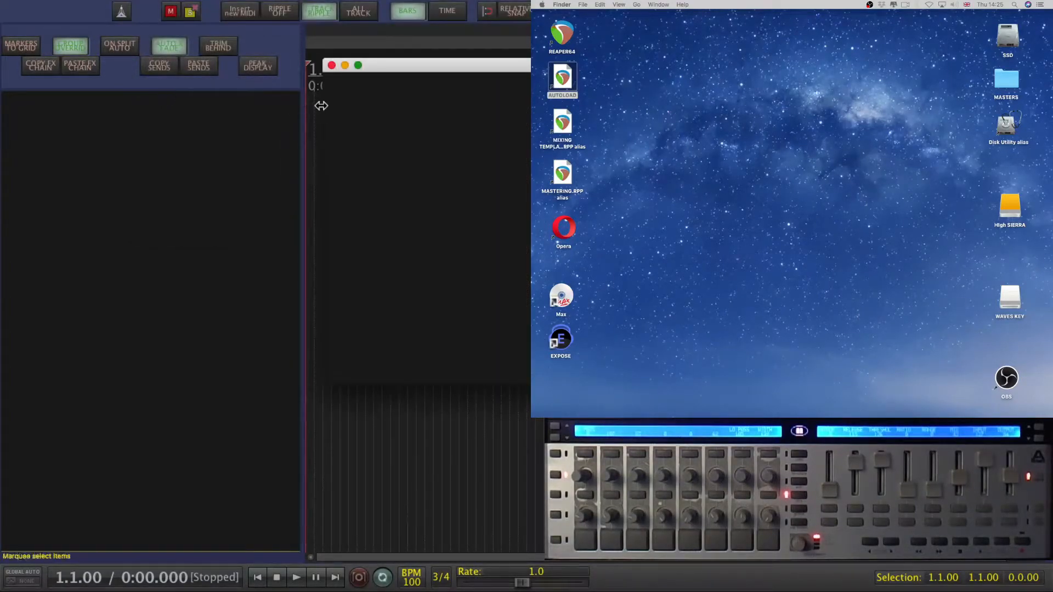
left_click_drag(413, 63, 589, 15)
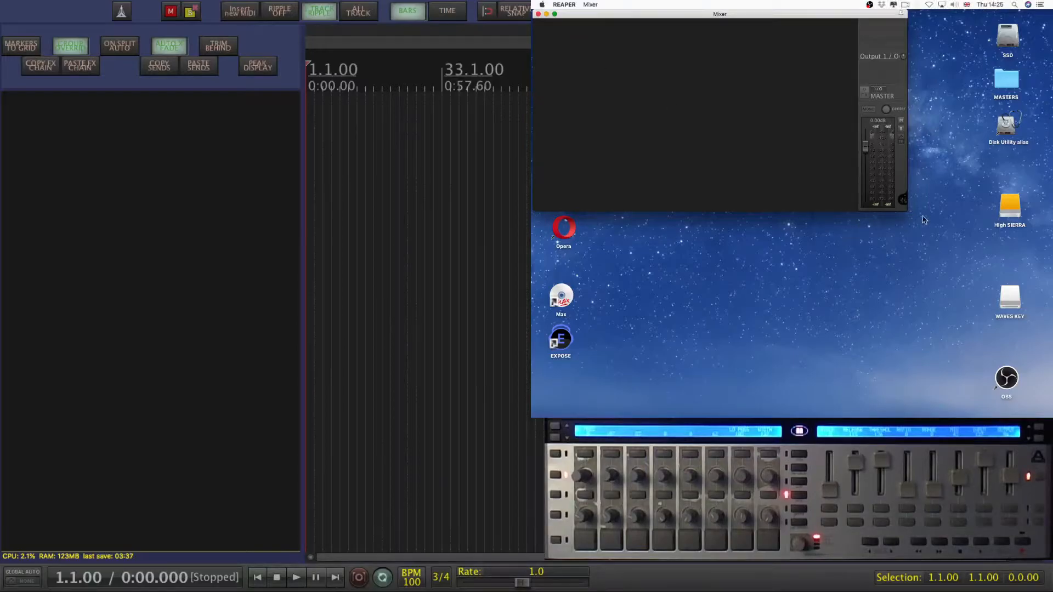
left_click_drag(905, 208, 1051, 317)
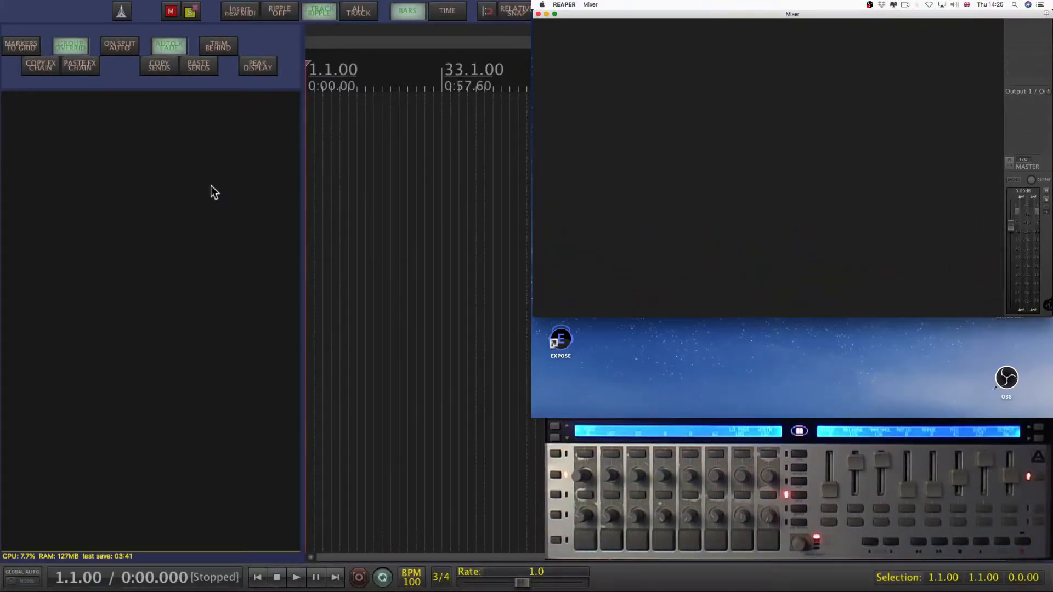
Insert 14 new tracks into the empty project
left_click(164, 180)
key("super+t")
key("super+t")
key("super+t")
key("super+t")
key("super+t")
key("super+t")
key("super+t")
key("super+t")
key("super+t")
key("super+t")
key("super+t")
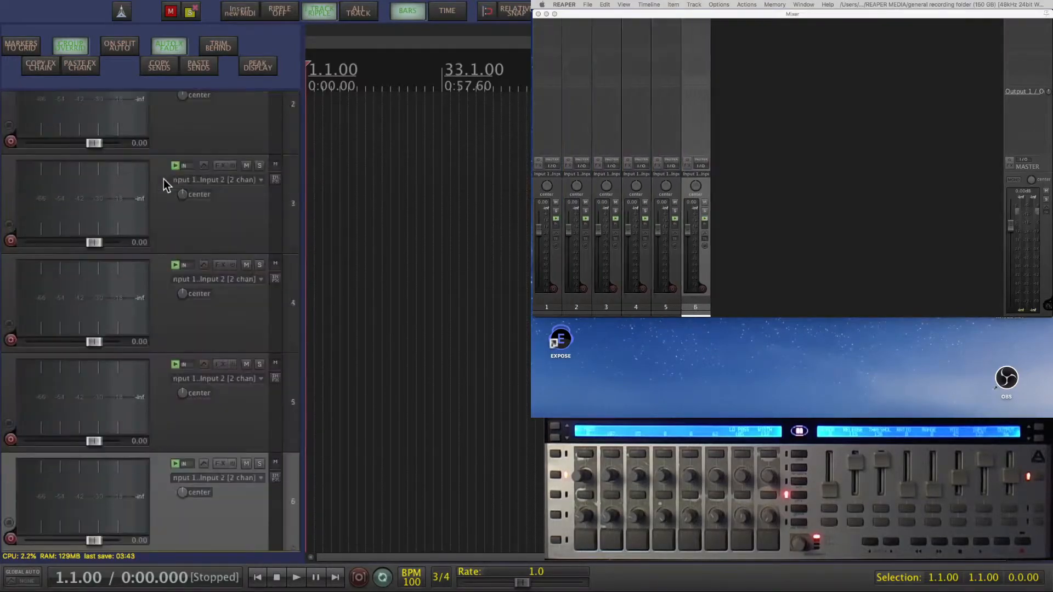
key("super+t")
key("super+t")
key("super+t")
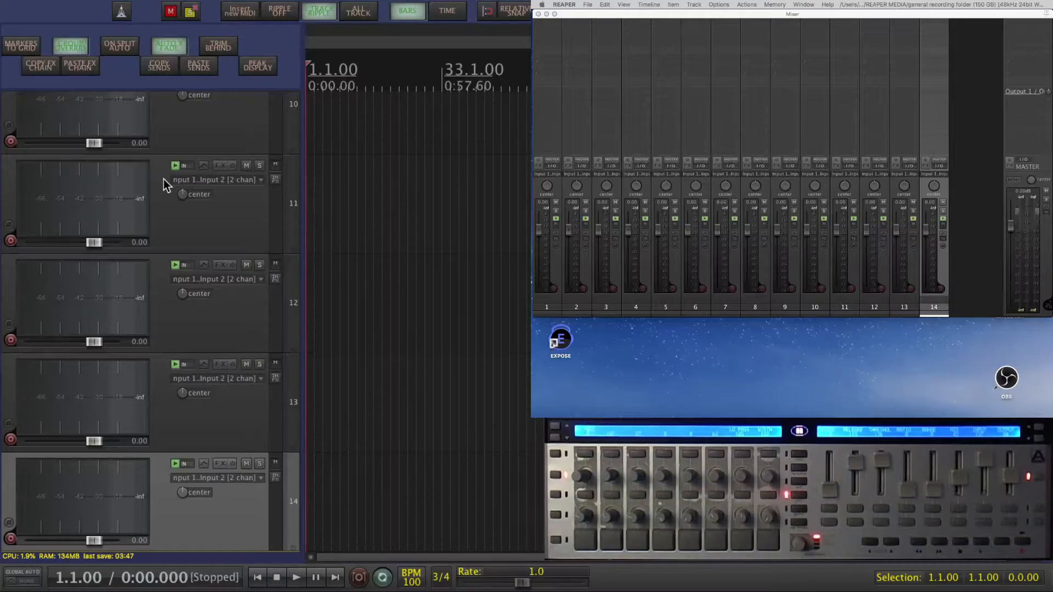
Select track 11 and move the selection up one track at a time to track 1
right_click(164, 178)
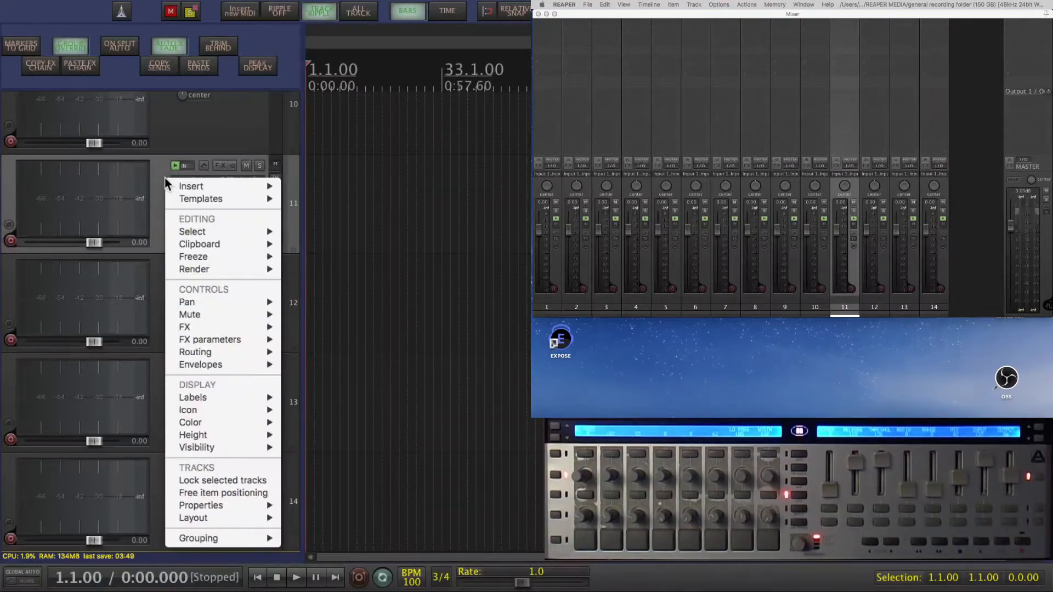
key("Escape")
key("Up")
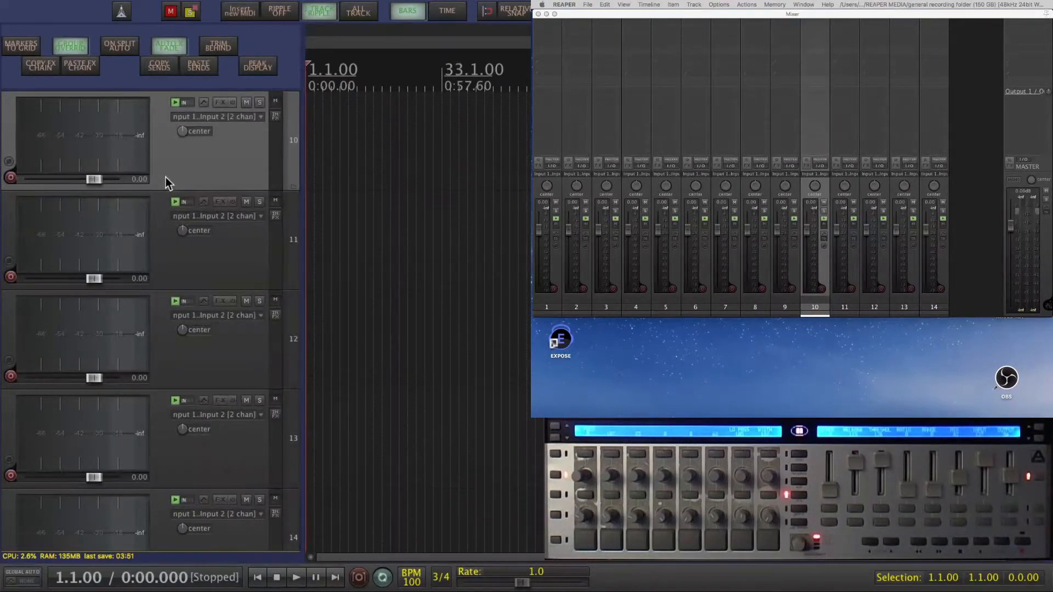
key("Up")
key("Up")
key("Up")
key("Up")
key("Up")
key("Up")
key("Up")
key("Up")
key("Up")
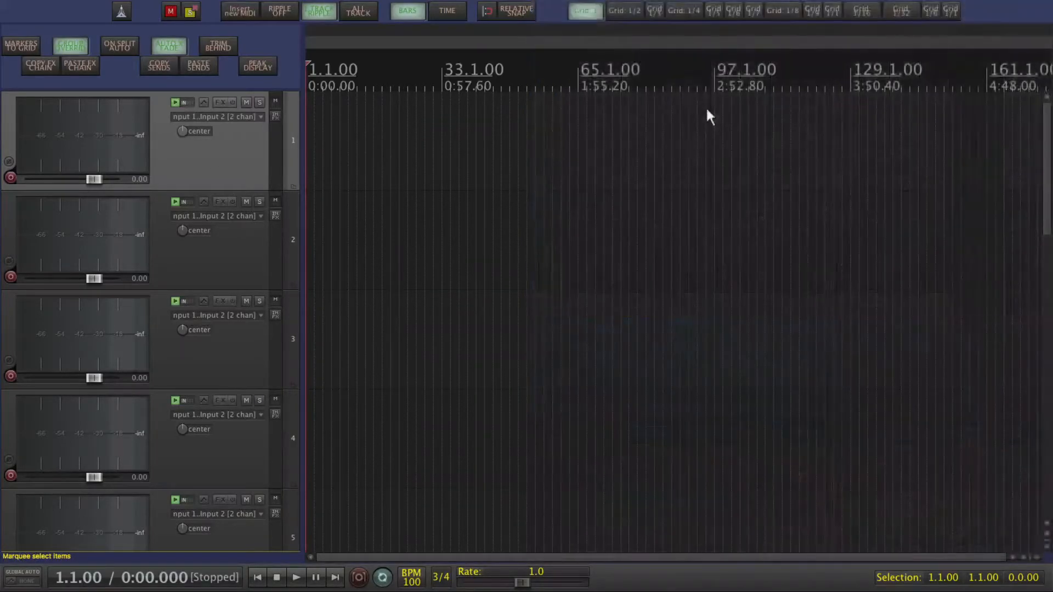
Bring the mixer window back onto the main screen and delete all tracks
left_click_drag(1052, 32, 274, 42)
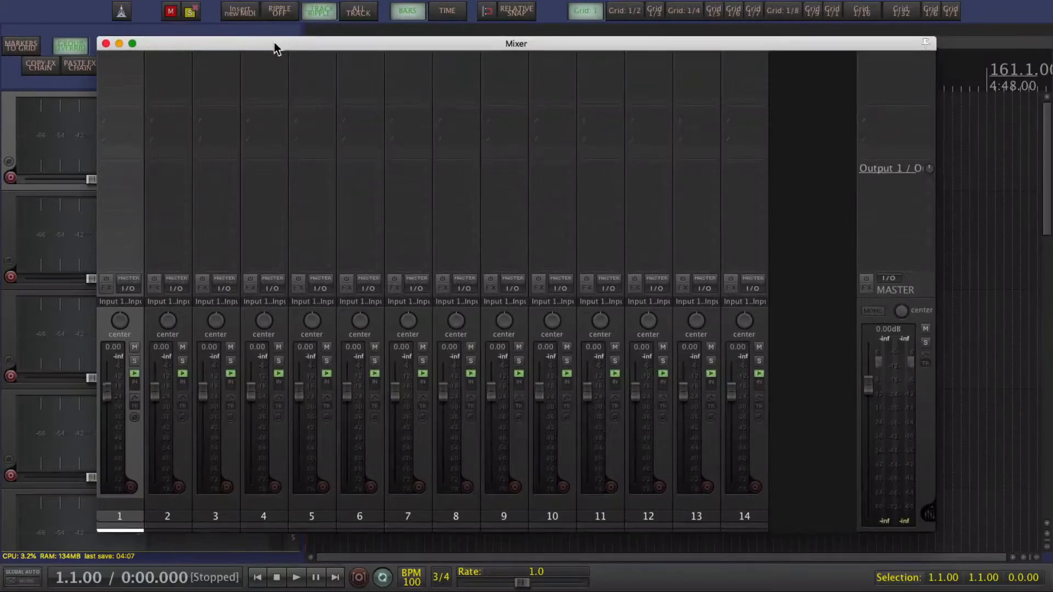
key("super+a")
key("Delete")
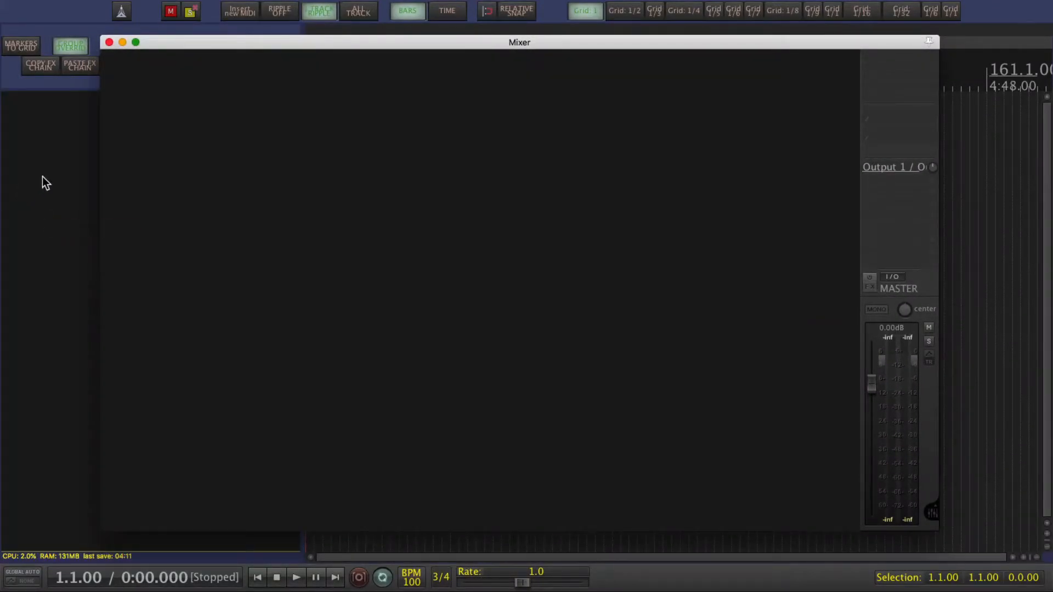
Shrink the floating mixer window and reposition it over the middle of the arrange view
left_click_drag(933, 521, 648, 328)
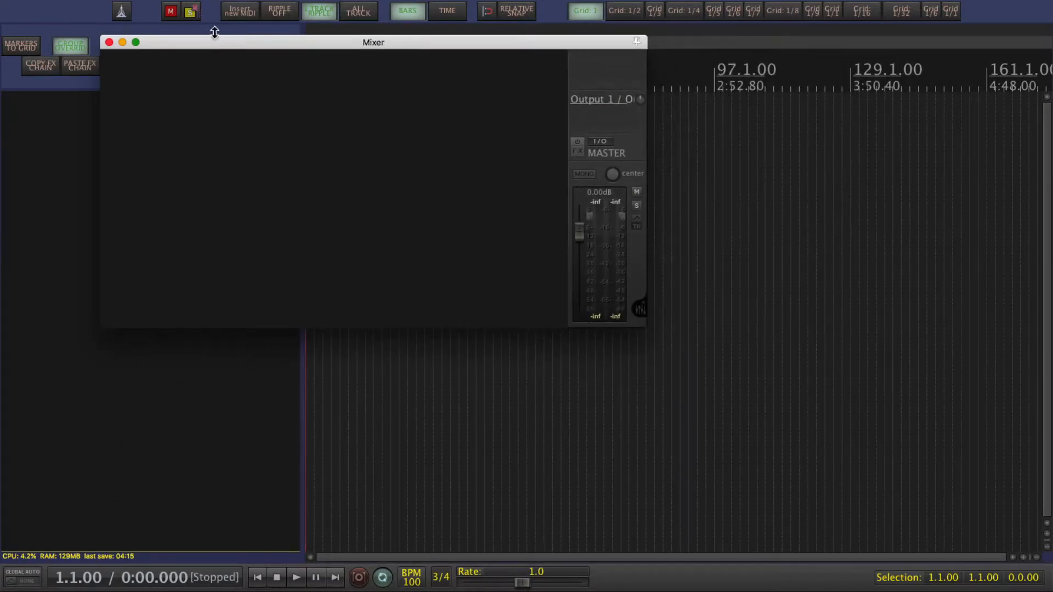
left_click_drag(219, 42, 385, 184)
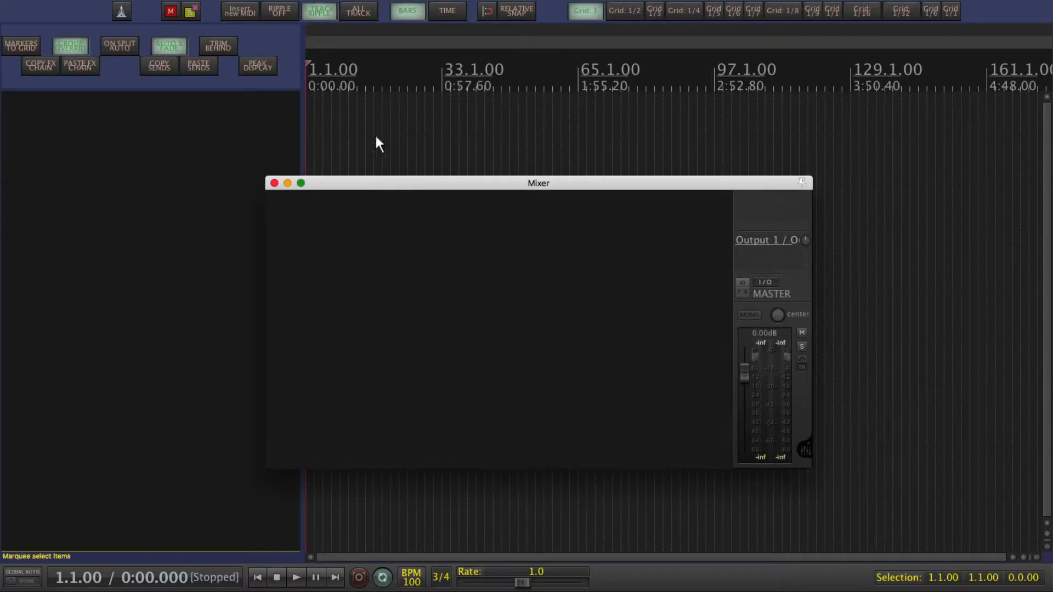
Switch focus from the main window back to the mixer and dock the mixer in the docker
mouse_move(136, 6)
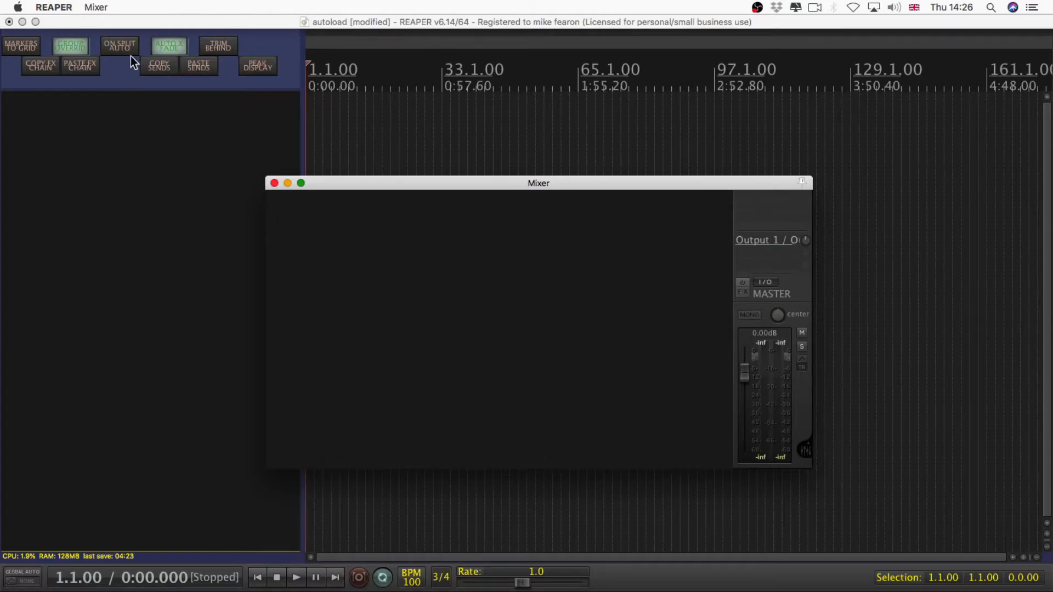
left_click(130, 23)
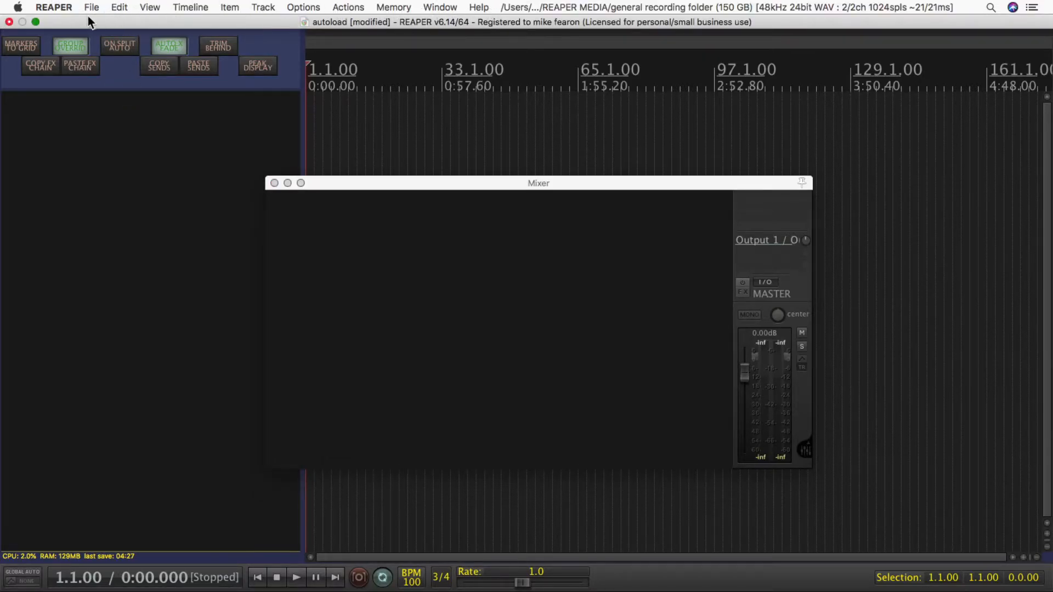
left_click(374, 184)
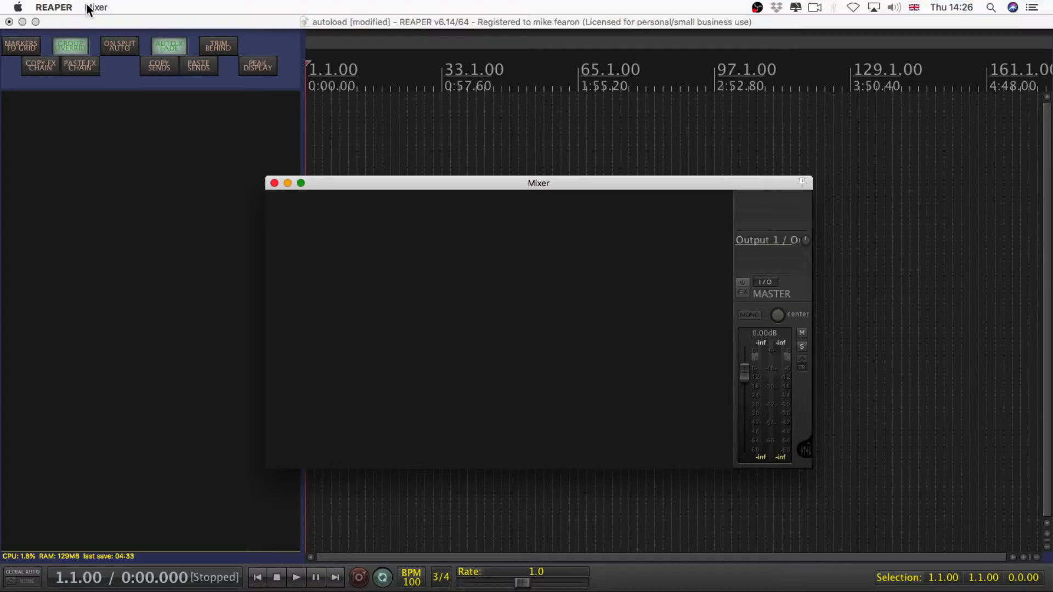
left_click(94, 7)
mouse_move(107, 50)
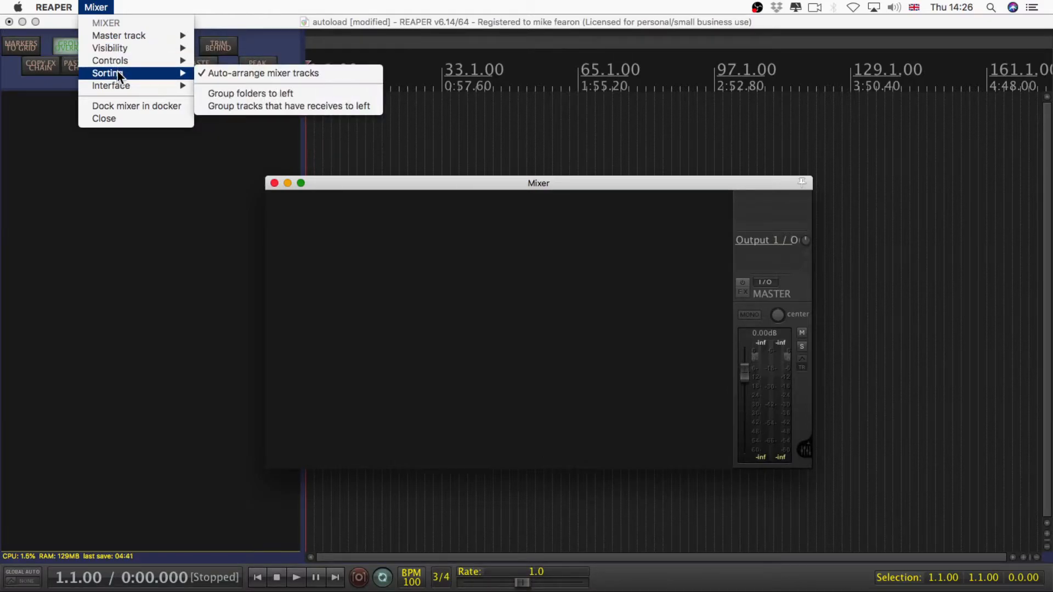
left_click(126, 104)
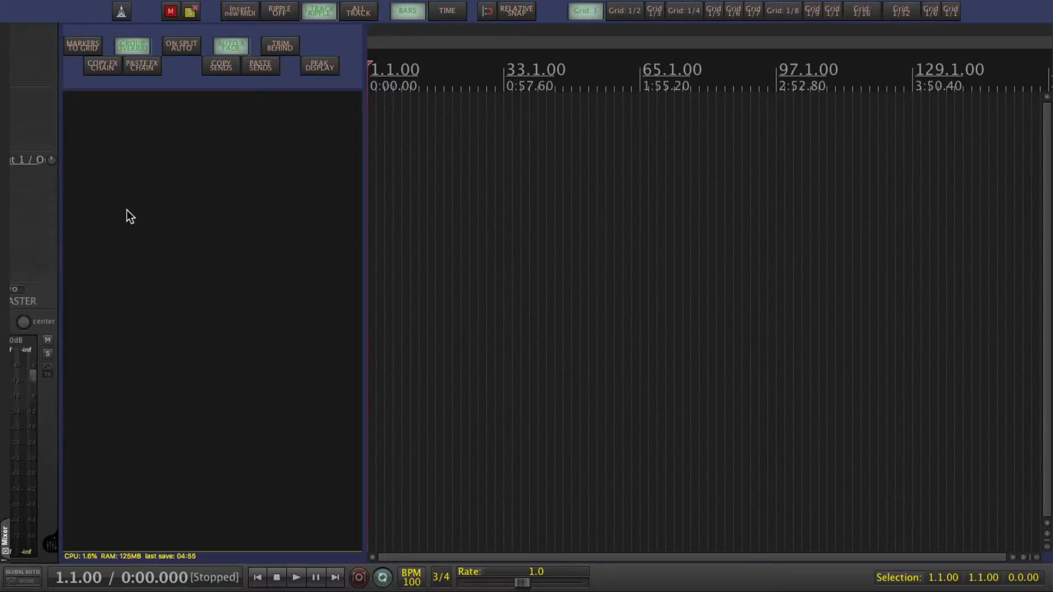
Insert three new tracks and select each of them in turn
double_click(262, 160)
double_click(271, 274)
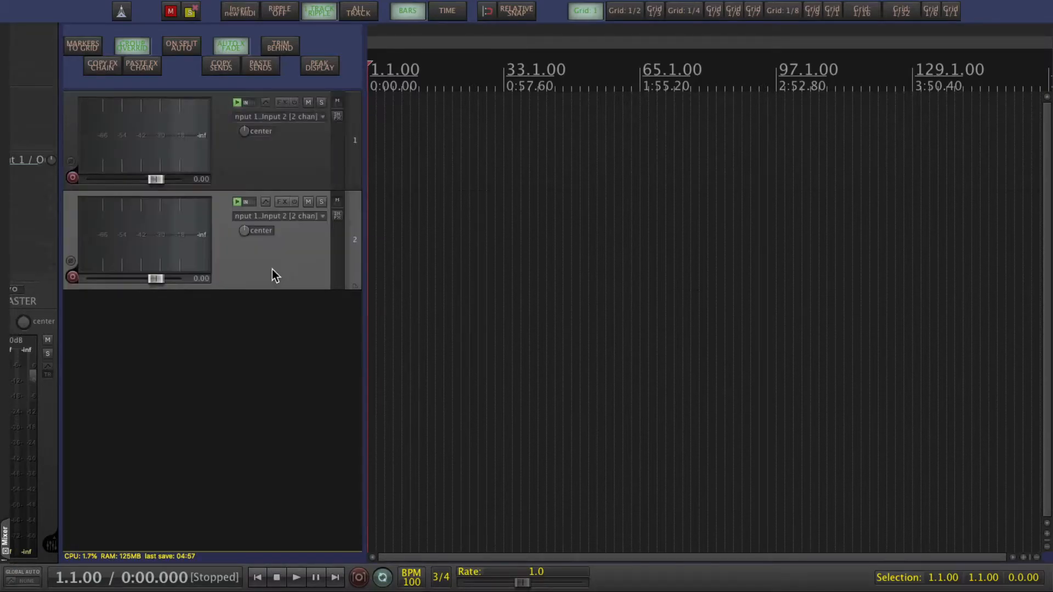
double_click(266, 384)
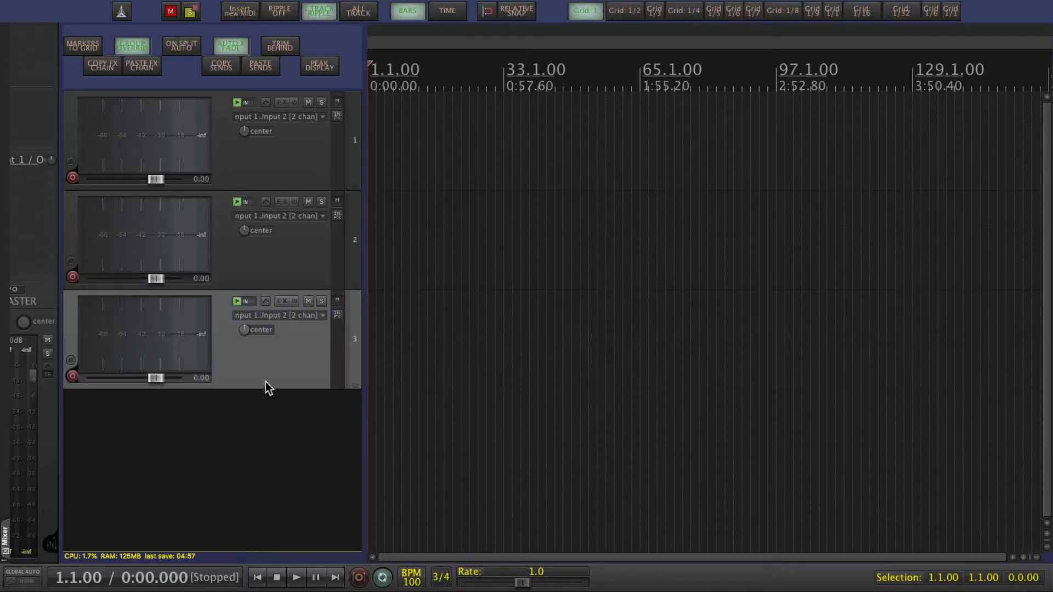
left_click(289, 163)
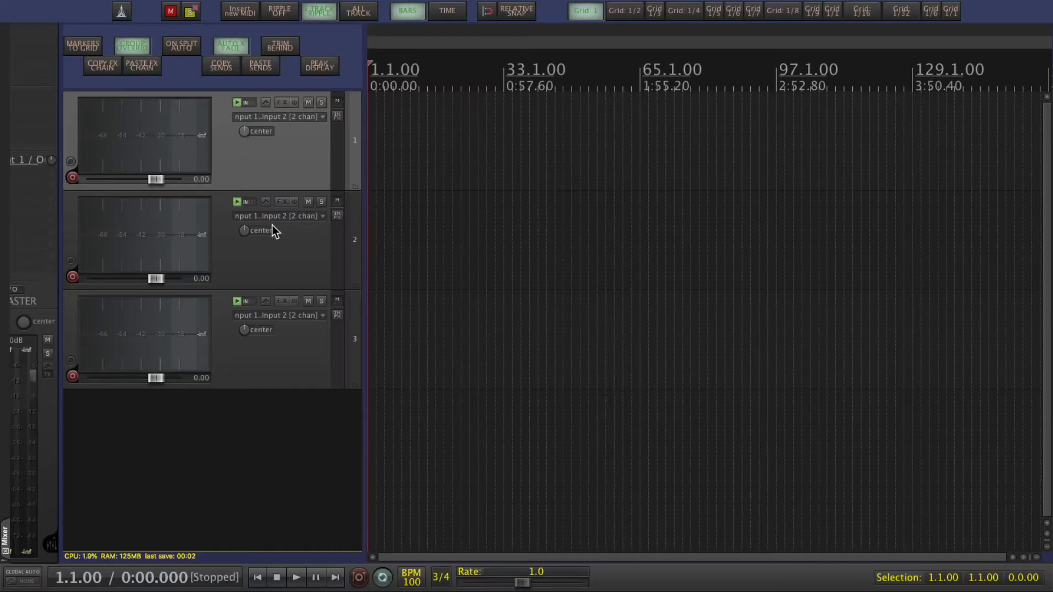
left_click(277, 264)
left_click(281, 351)
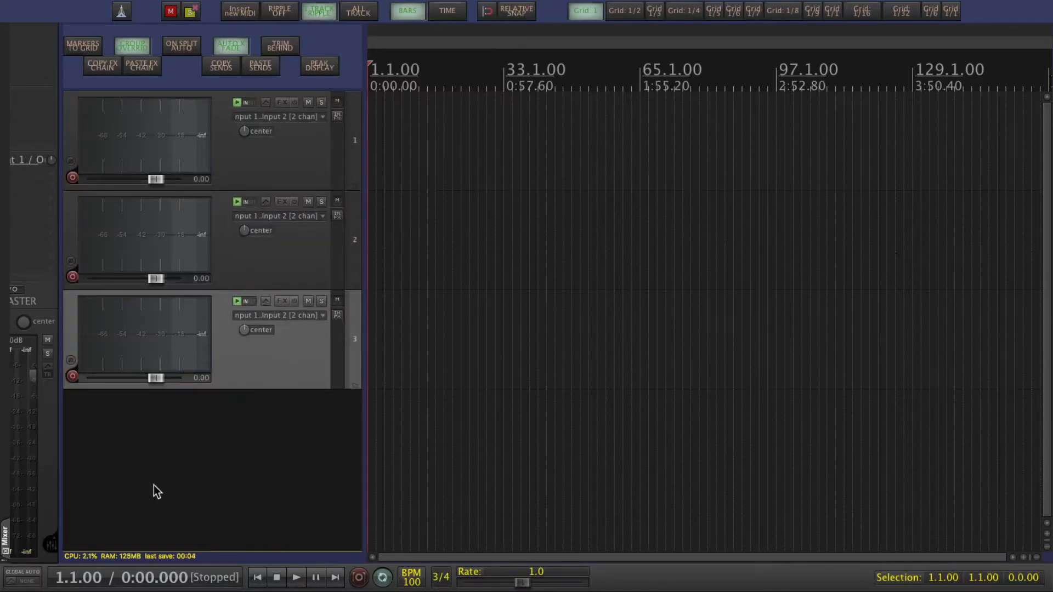
Undock the mixer so it floats as a separate window over the arrange view
left_click_drag(5, 543, 535, 395)
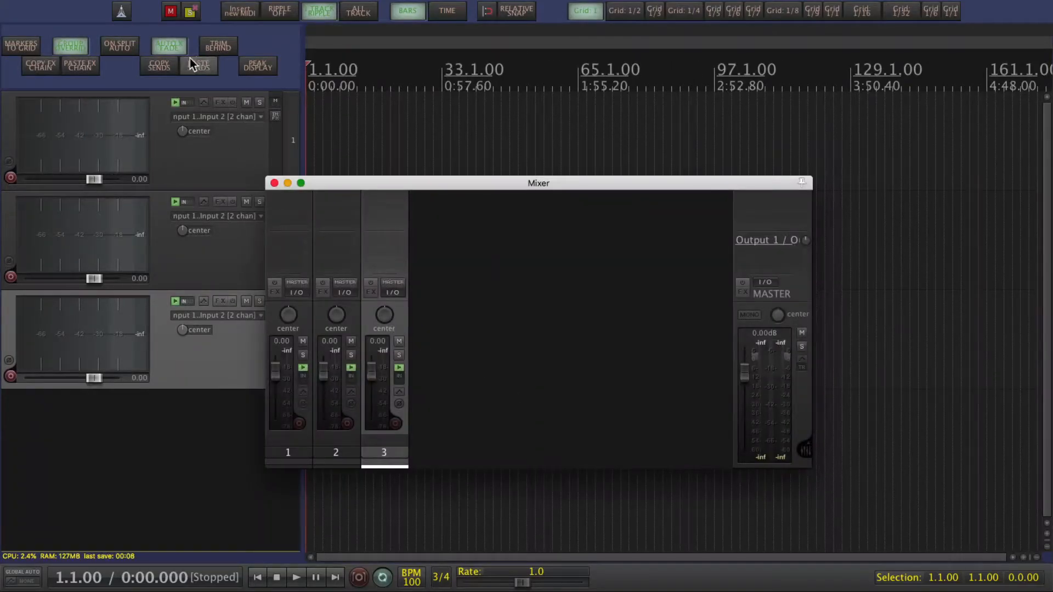
Show the mixer's master track in the docker
left_click(110, 7)
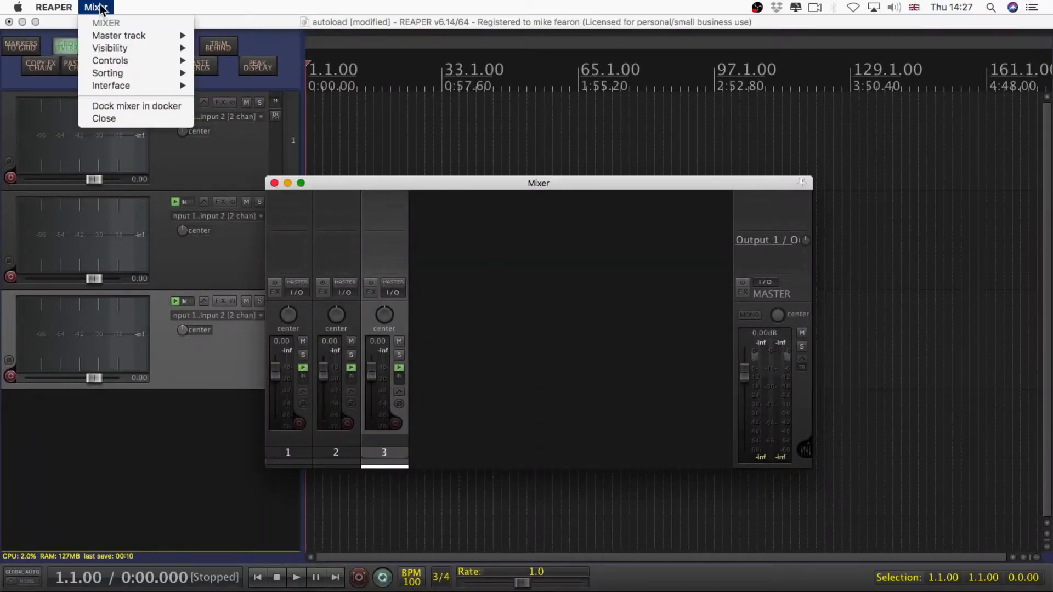
mouse_move(133, 36)
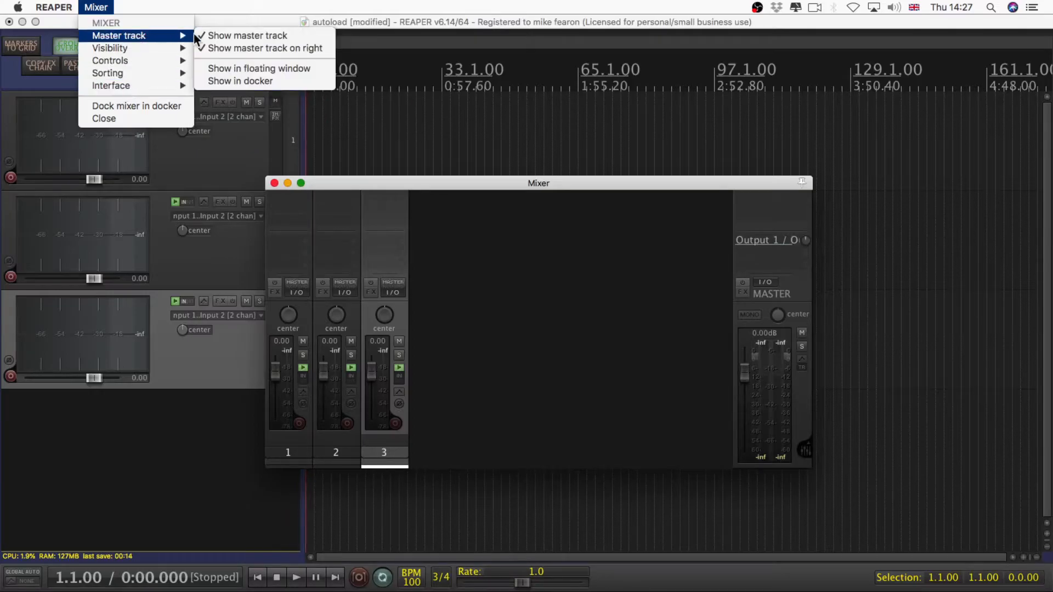
left_click(234, 82)
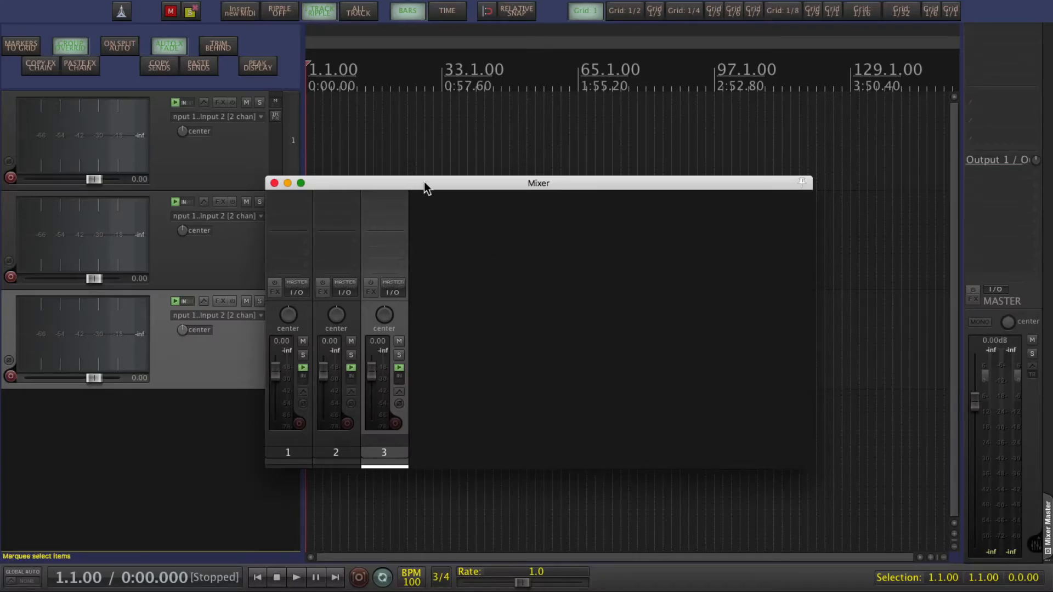
Dock the floating mixer in the docker beside the track panel
right_click(464, 229)
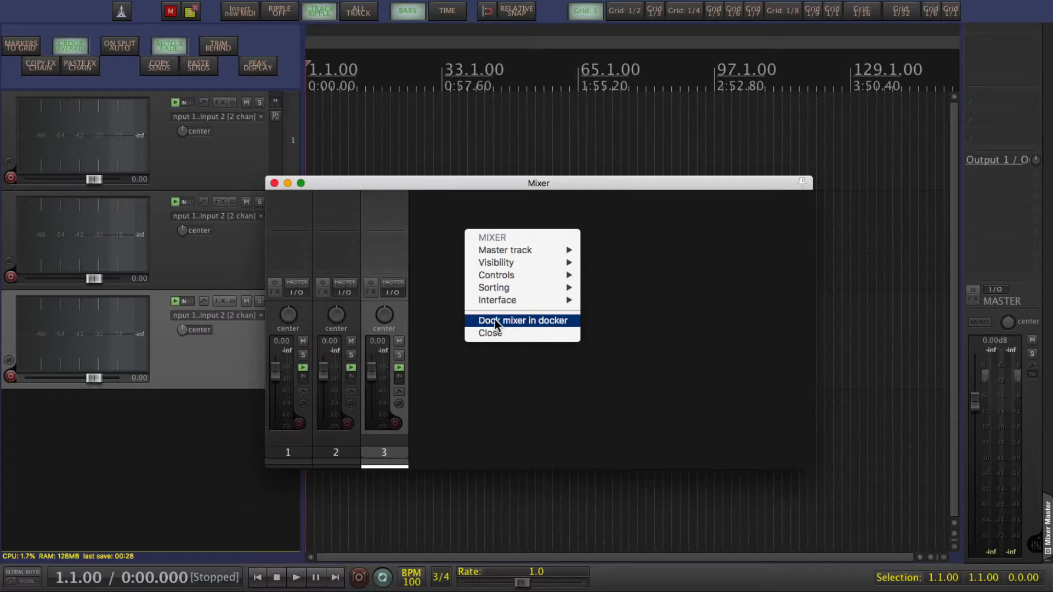
left_click(433, 208)
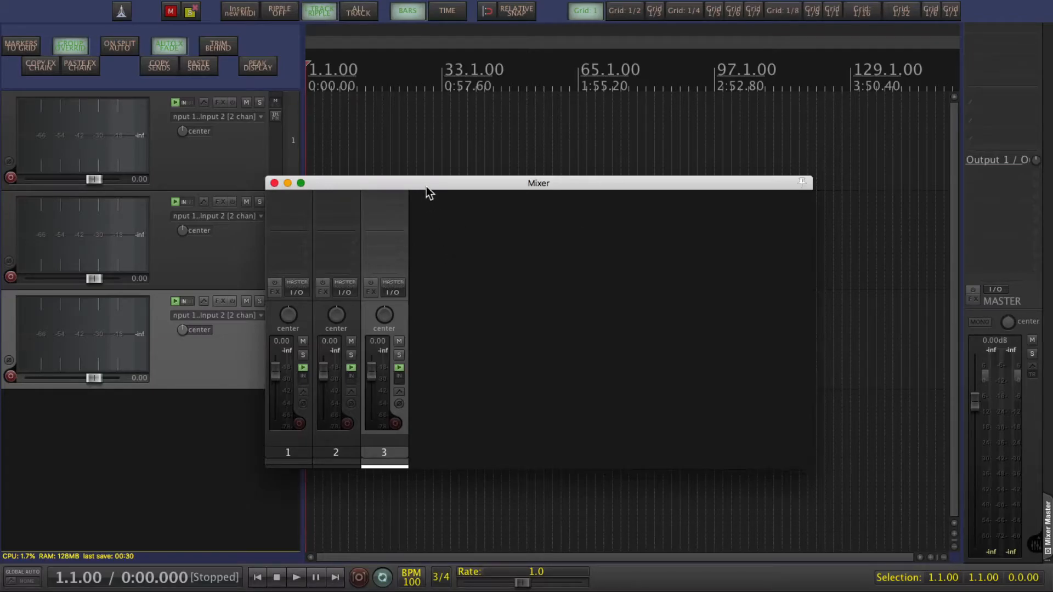
right_click(579, 272)
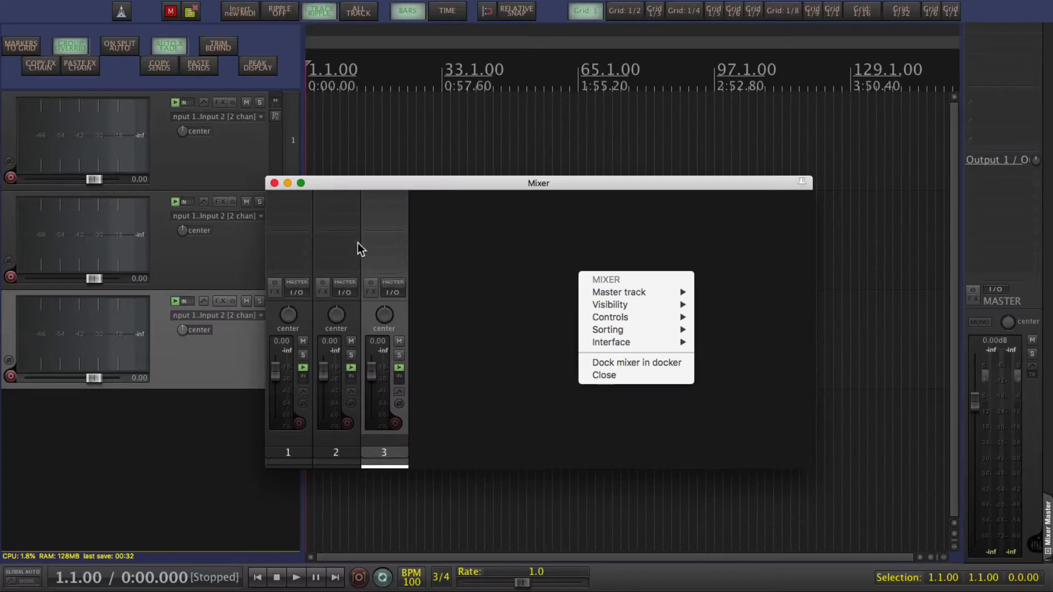
left_click(621, 368)
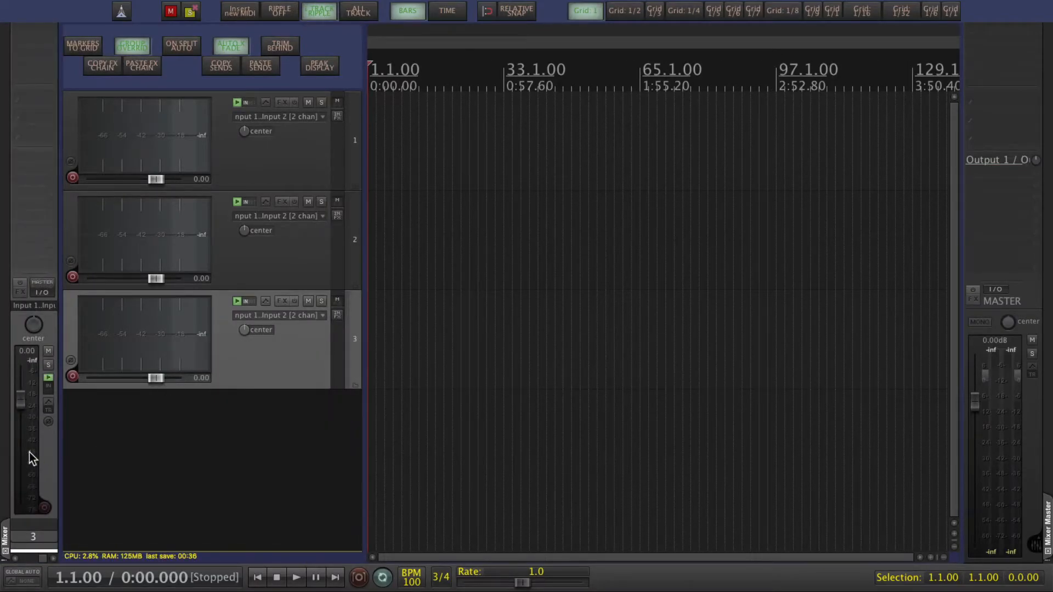
Select tracks 2, 1, 2 and 3 in turn to see how the narrow docked mixer follows the selection
left_click(265, 272)
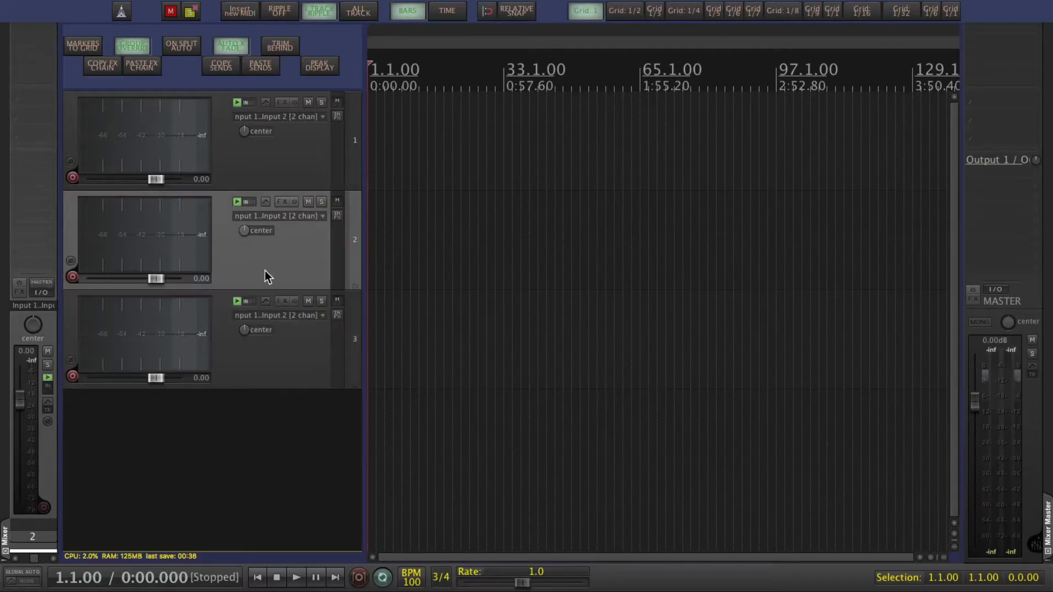
left_click(279, 165)
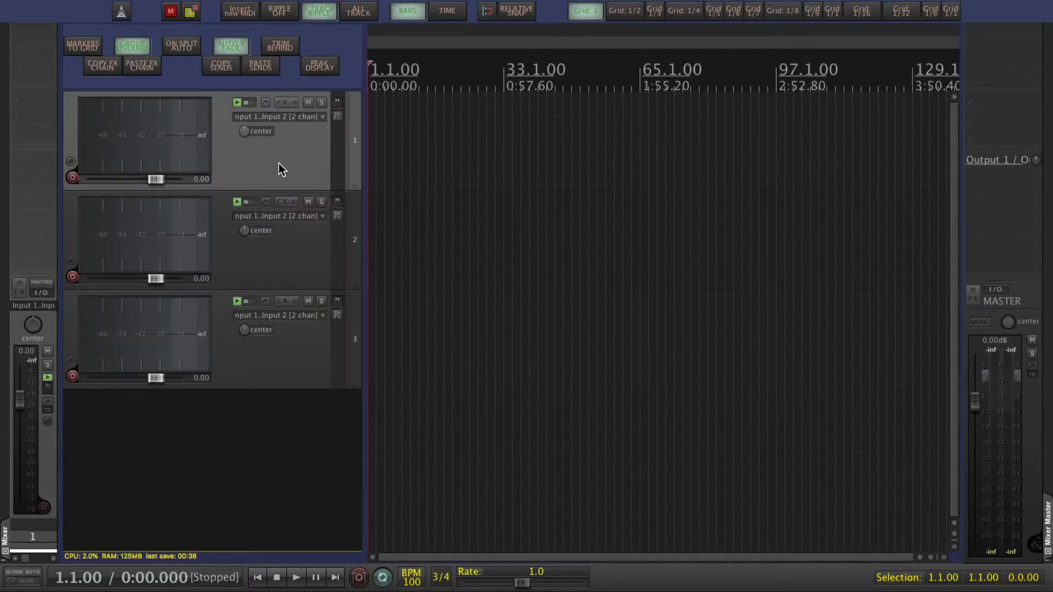
left_click(278, 275)
left_click(279, 333)
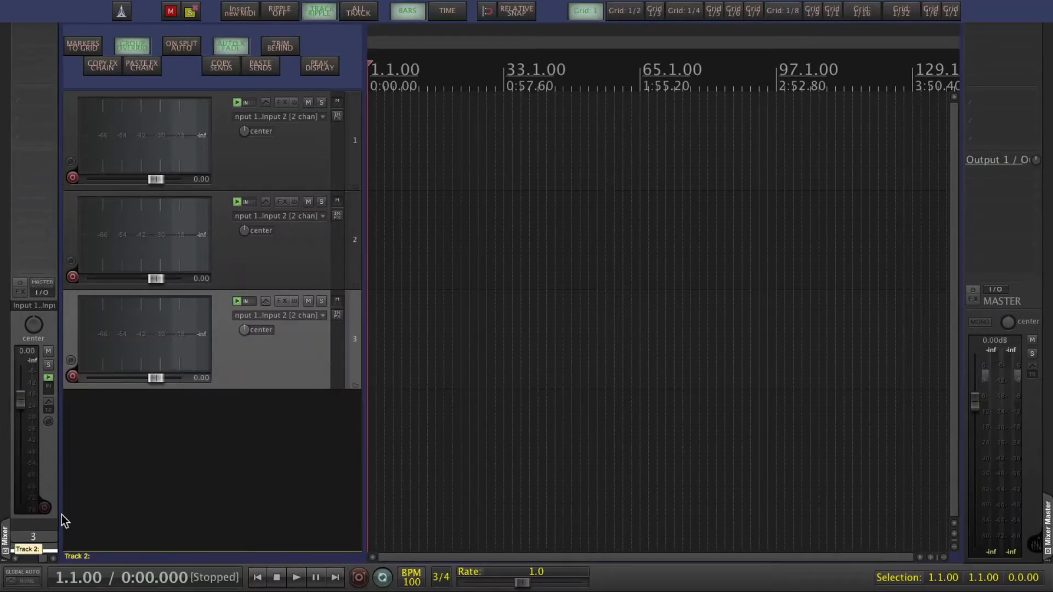
Undock the mixer and the master track into floating windows and close the separate master window
left_click_drag(35, 530, 532, 367)
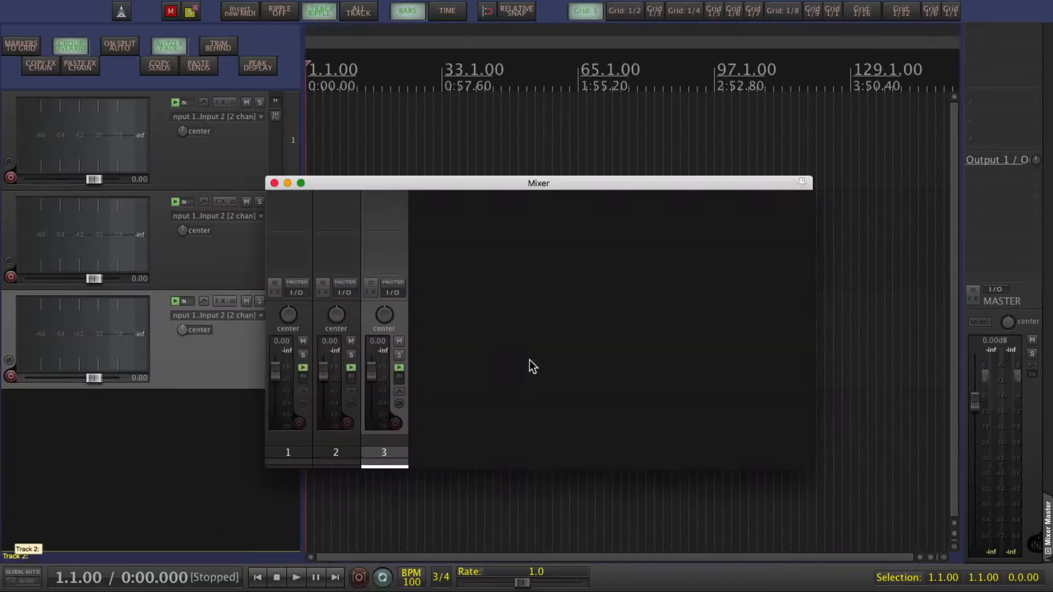
left_click(1037, 518)
left_click_drag(1035, 515, 861, 368)
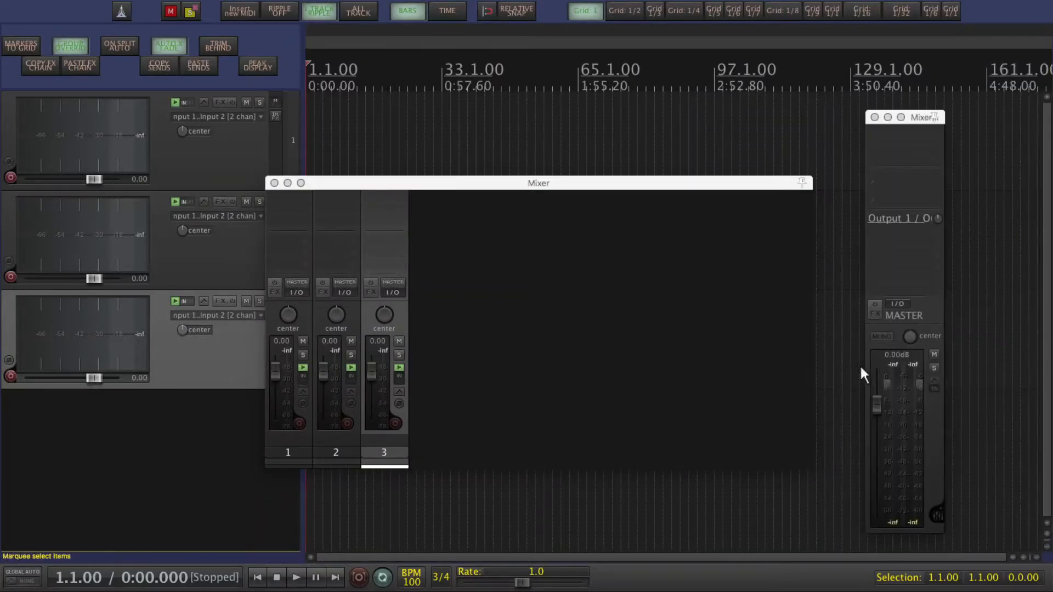
left_click(874, 117)
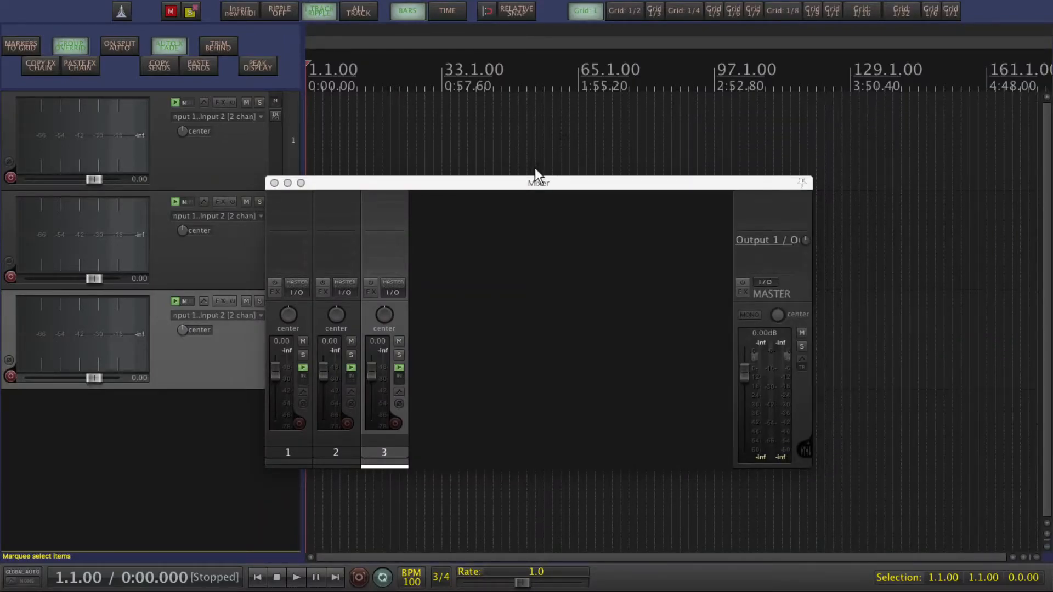
Move the mixer window higher over the arrange view and show its master track in a floating window
left_click_drag(486, 180, 450, 96)
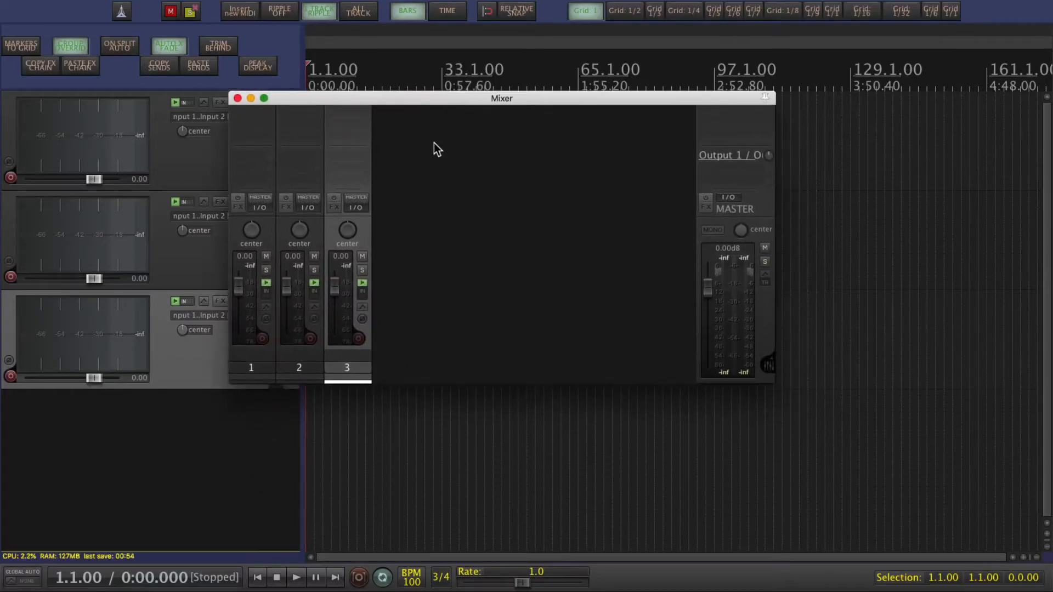
right_click(491, 172)
mouse_move(530, 196)
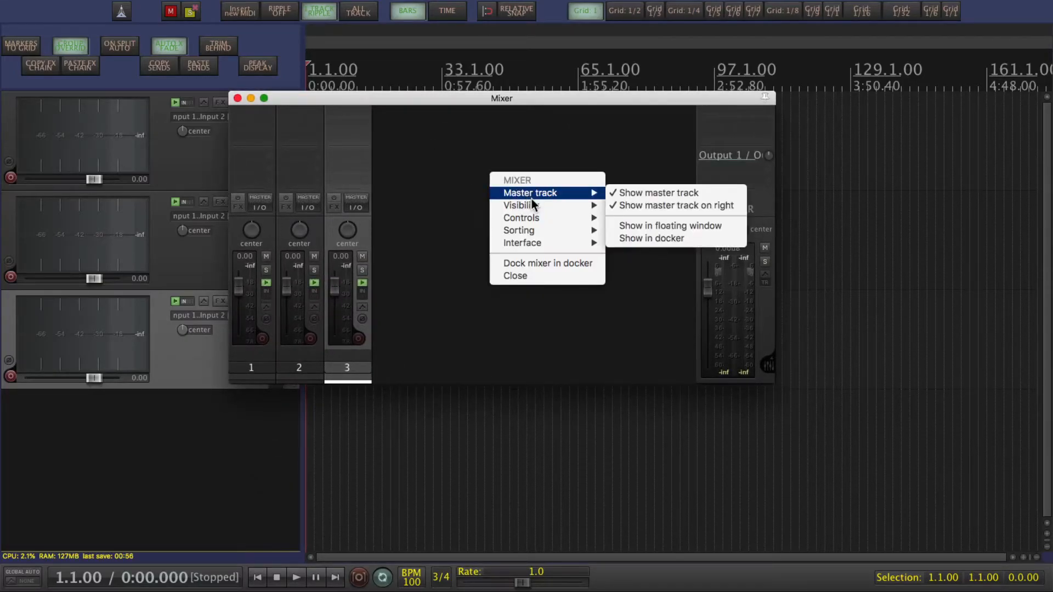
left_click(638, 228)
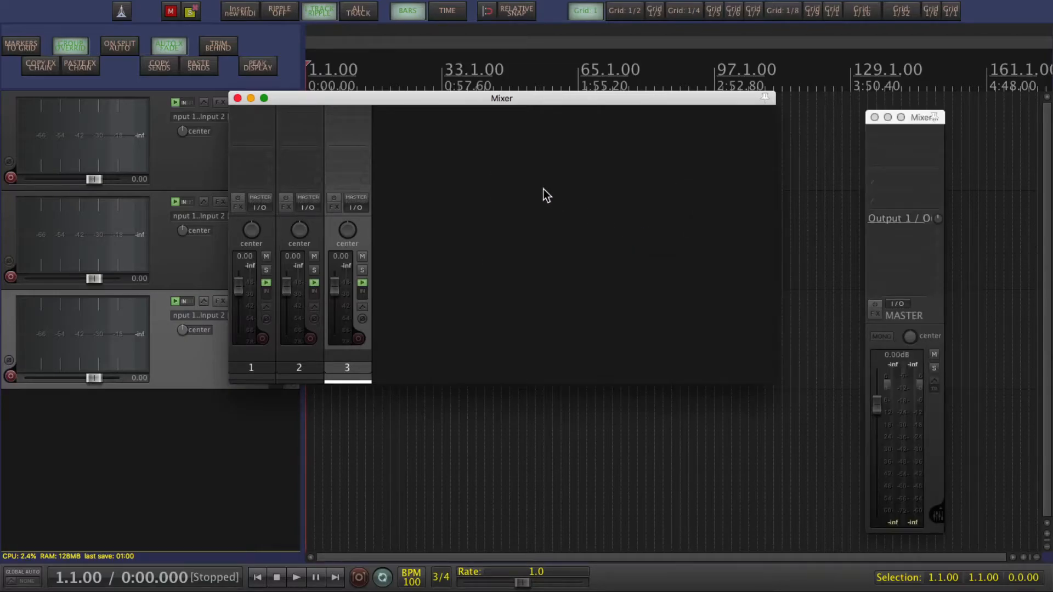
Bring the floating master track back into the mixer with the Show master track on right option
right_click(544, 190)
mouse_move(585, 211)
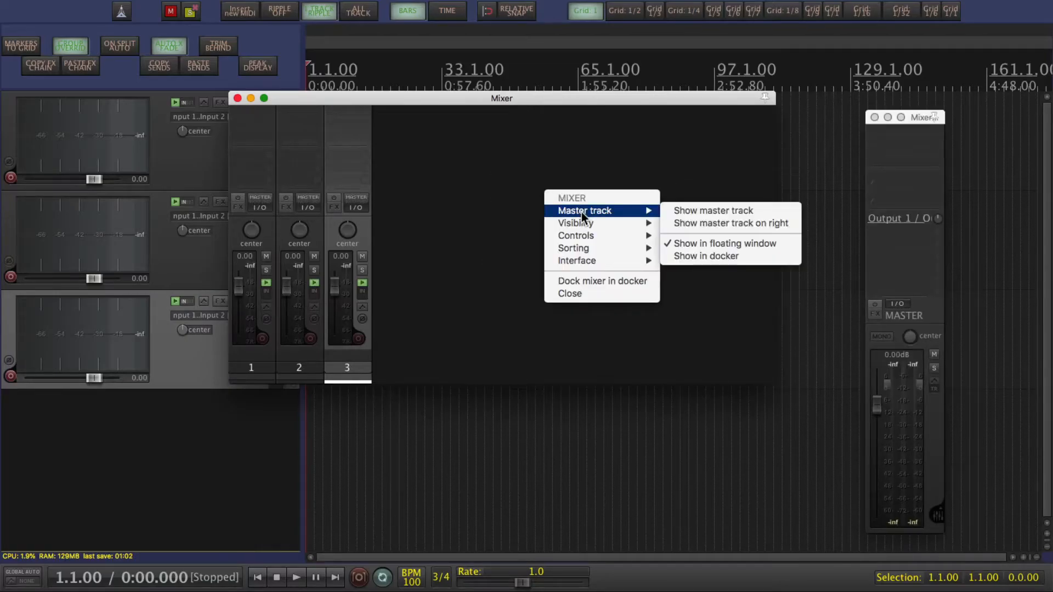
left_click(678, 223)
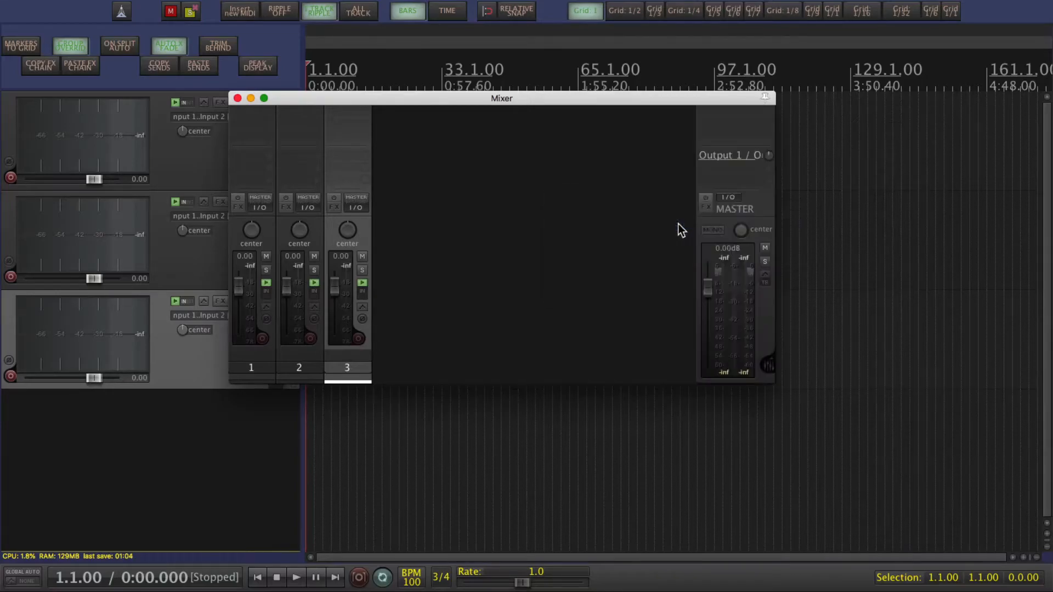
Turn off the Show master track on right option to place the master before track 1 in the mixer
right_click(531, 151)
mouse_move(569, 175)
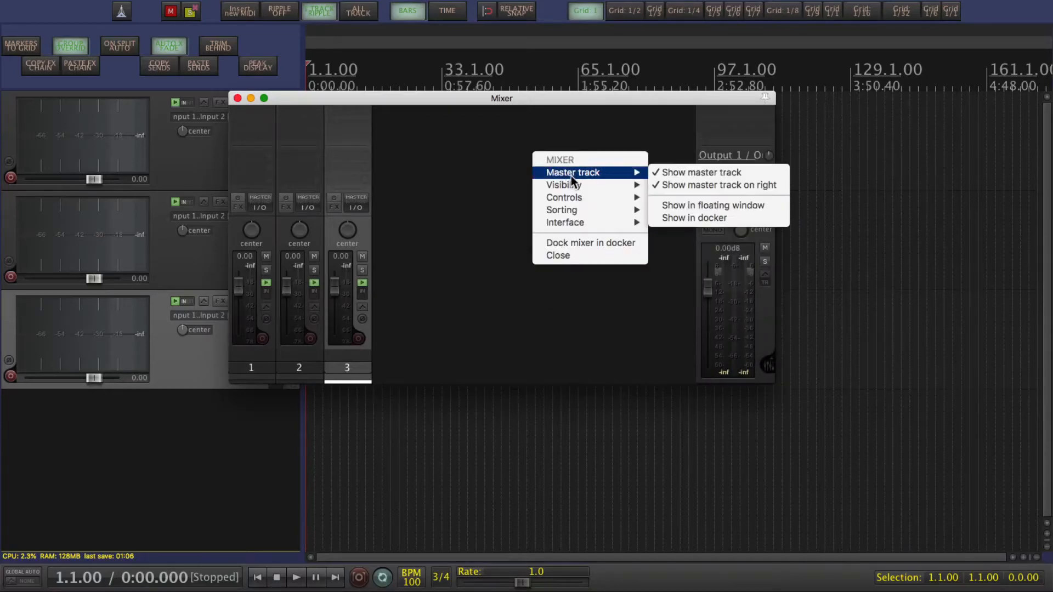
left_click(663, 185)
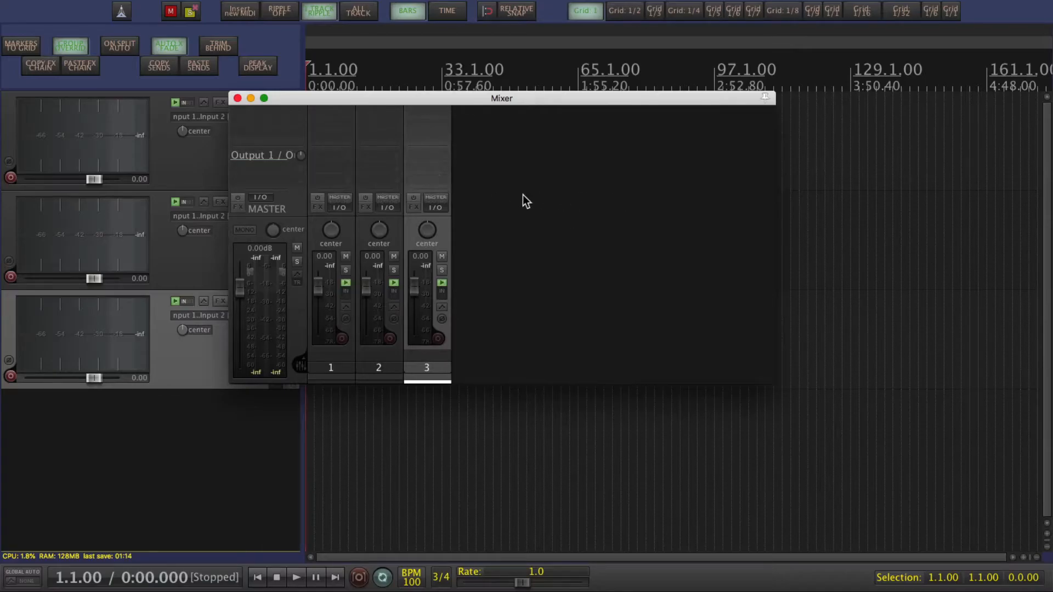
Dock the mixer with its master track included, and select the three tracks in turn
right_click(591, 251)
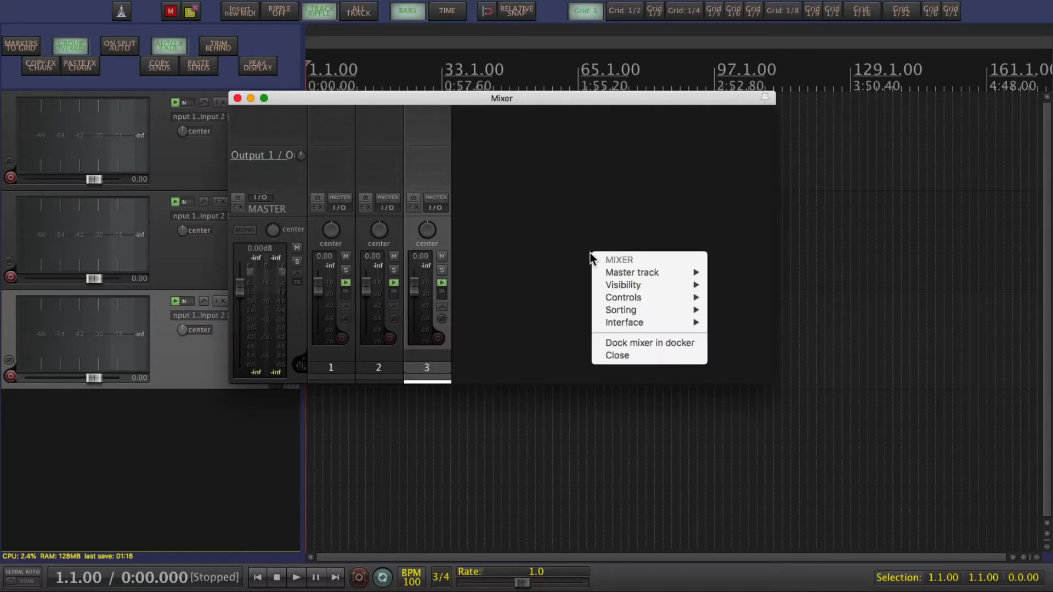
left_click(636, 343)
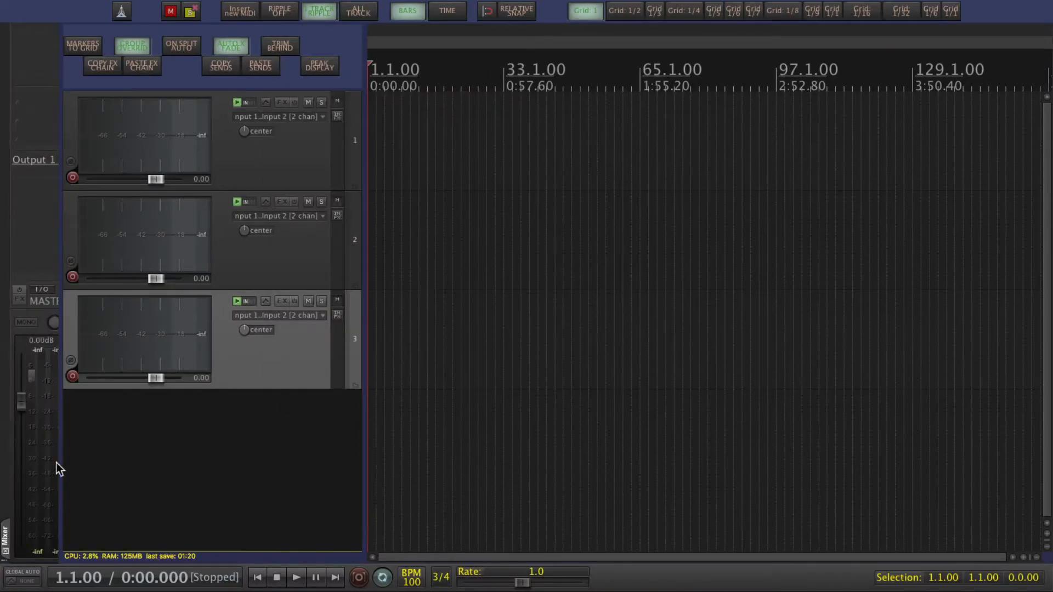
left_click(285, 215)
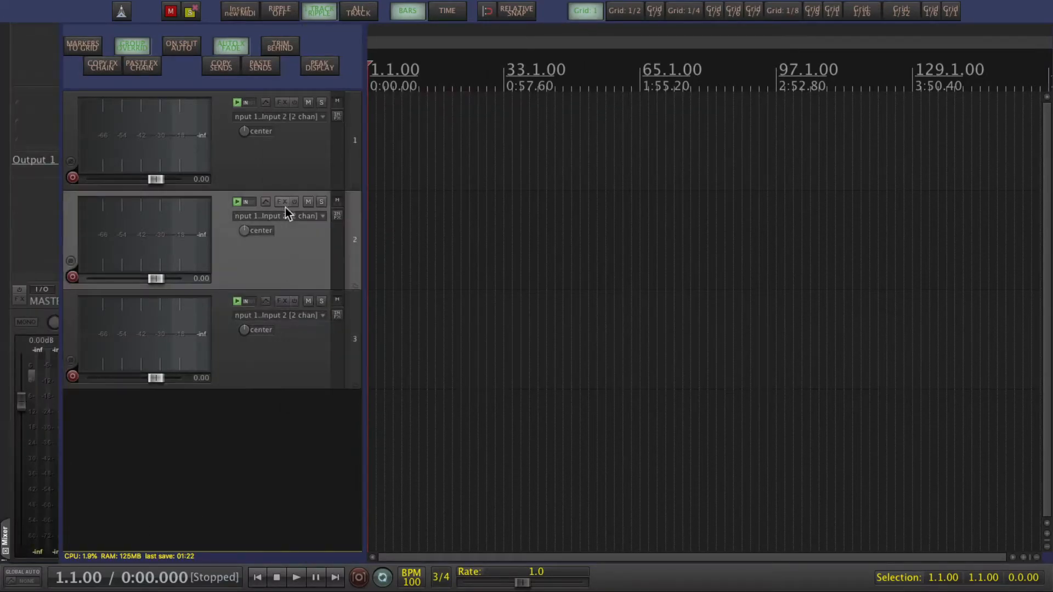
left_click(288, 180)
left_click(296, 241)
left_click(296, 362)
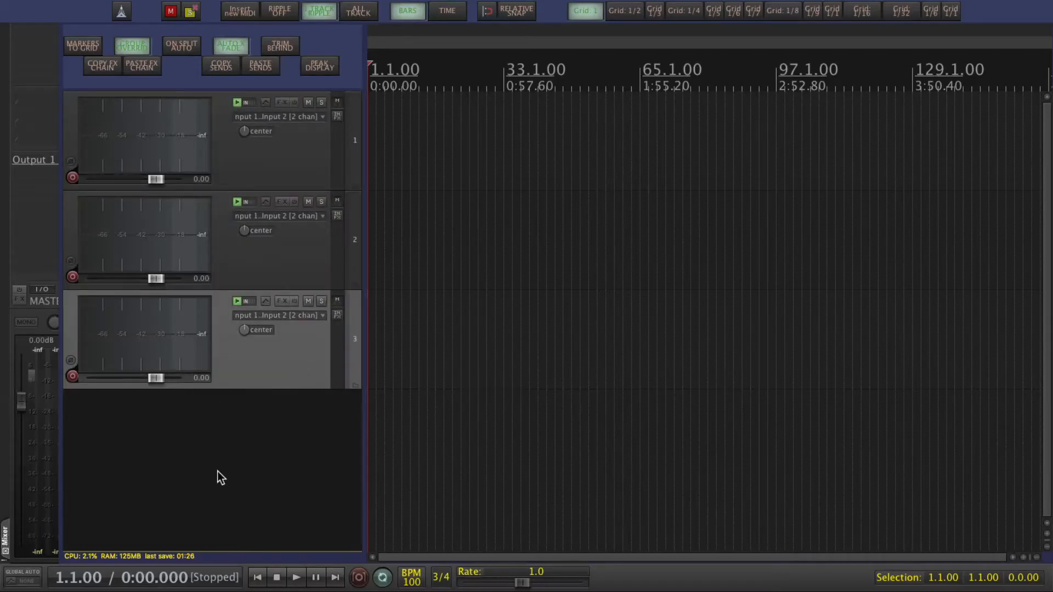
Undock the mixer into a floating window and show its master track in the docker
left_click_drag(6, 546, 452, 317)
right_click(530, 258)
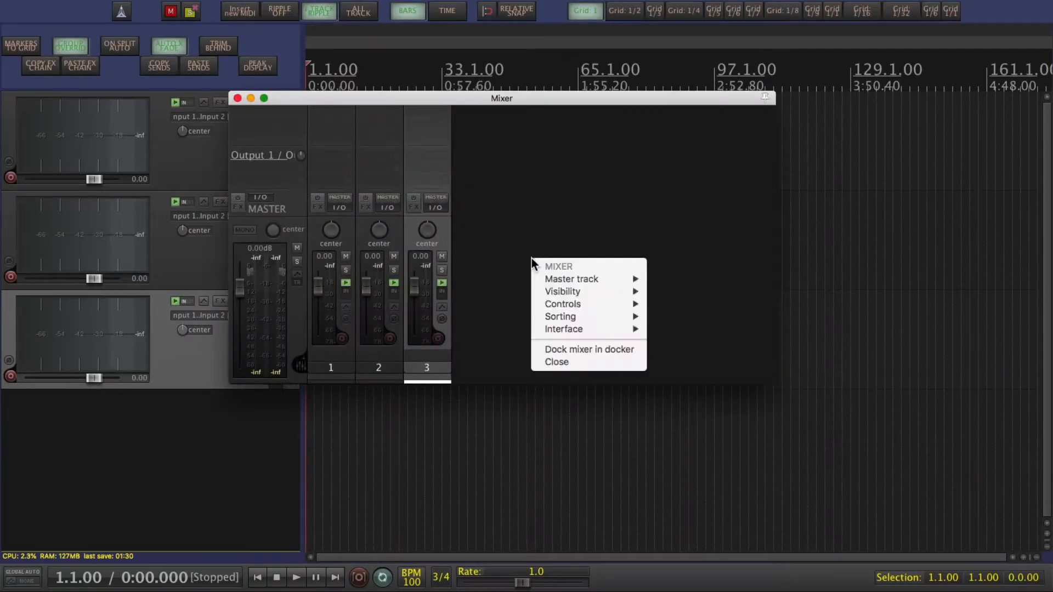
mouse_move(577, 279)
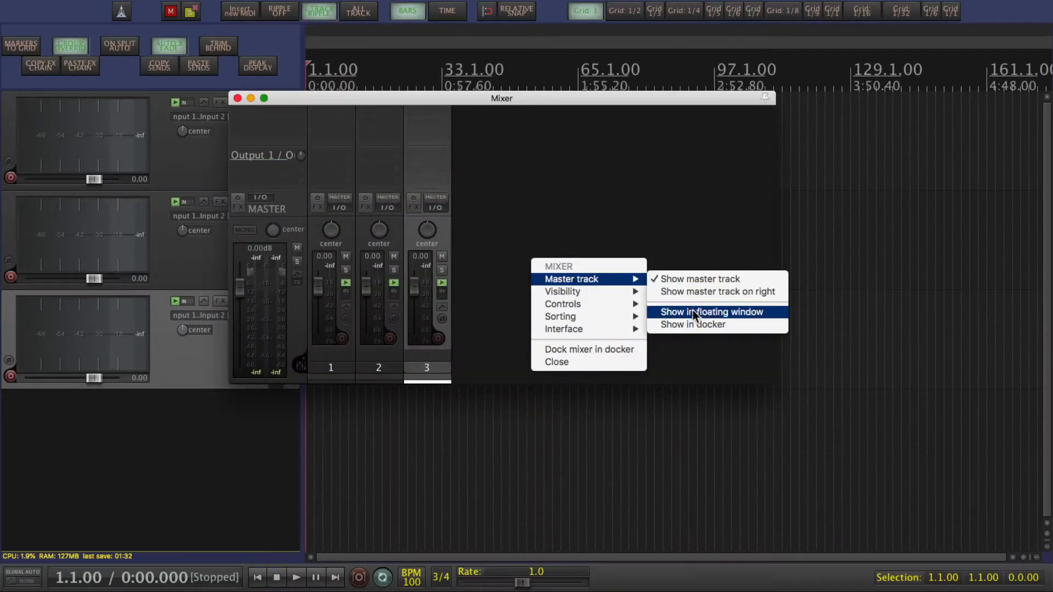
left_click(695, 325)
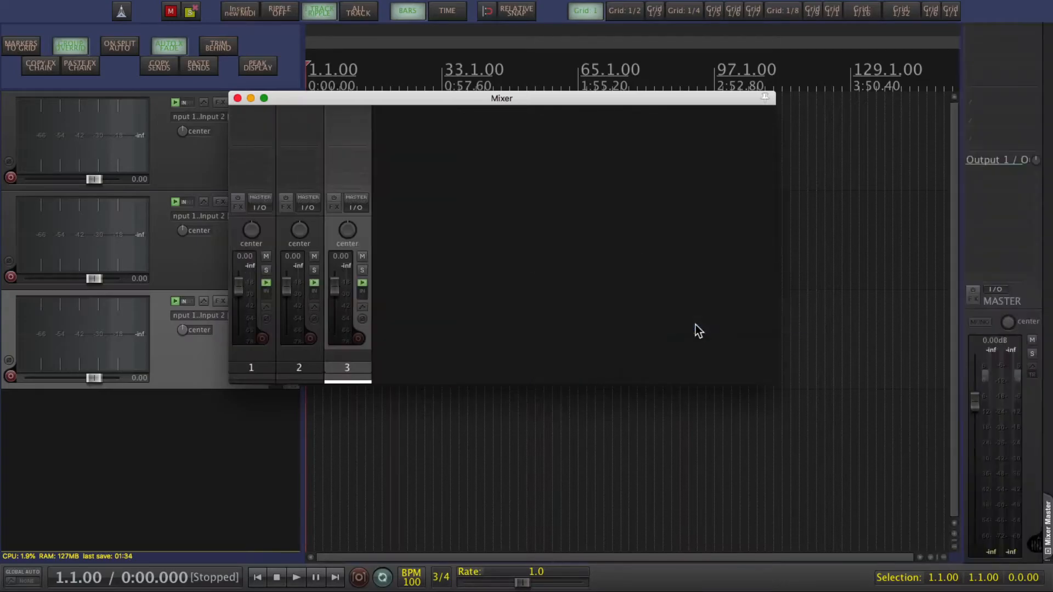
Dock the mixer alongside the separately docked master, and select track 2 and track 1
right_click(487, 229)
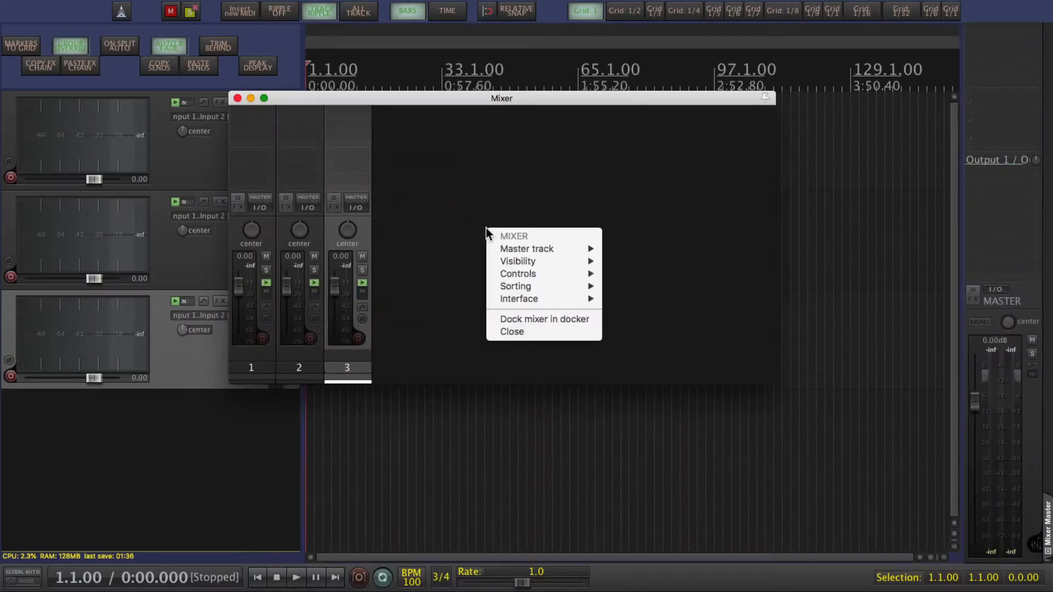
left_click(521, 324)
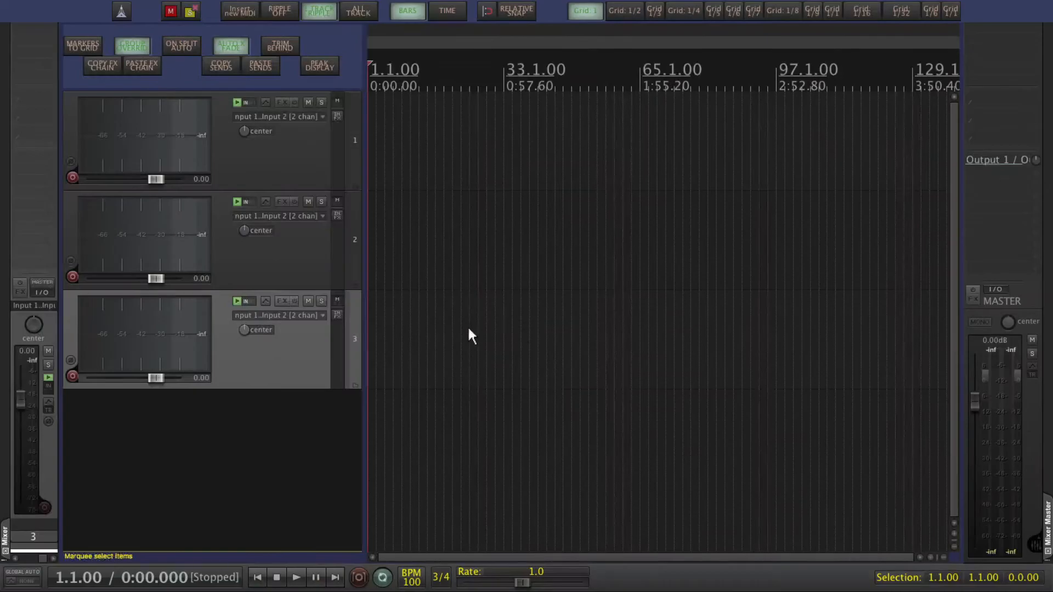
left_click(281, 264)
left_click(291, 157)
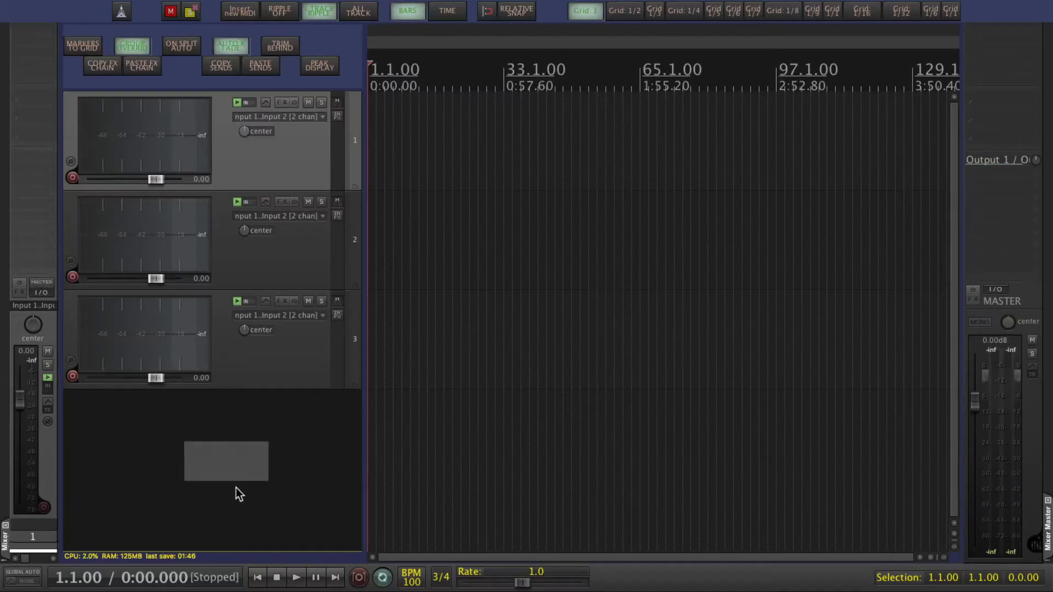
Move the docked mixer below the tracks and arrange view, and make its docker slightly taller
left_click_drag(291, 569, 291, 570)
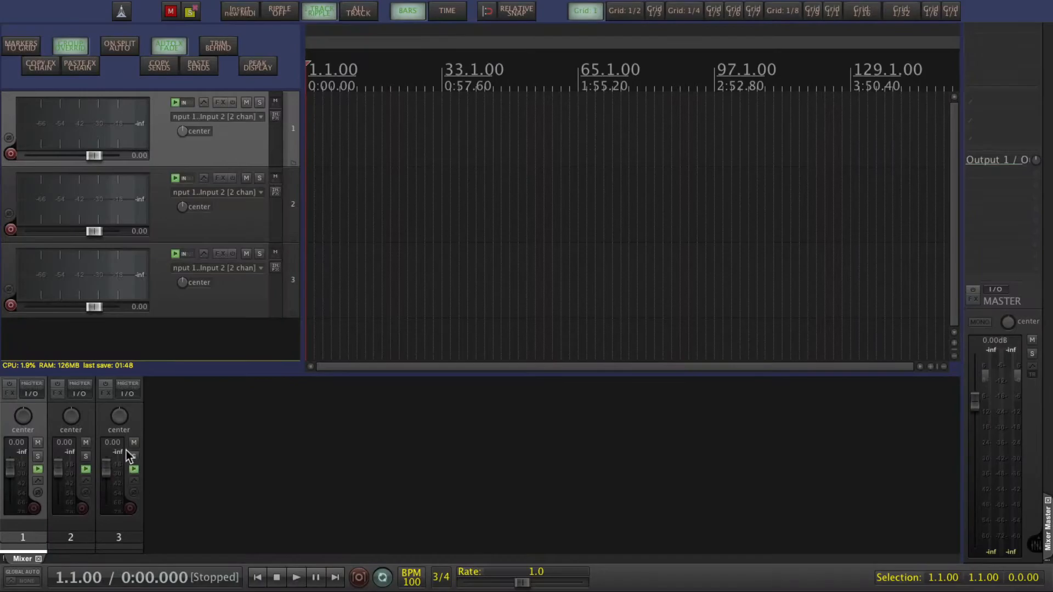
mouse_move(351, 375)
left_mouse_down()
mouse_move(356, 294)
mouse_move(355, 531)
mouse_move(345, 364)
left_mouse_up()
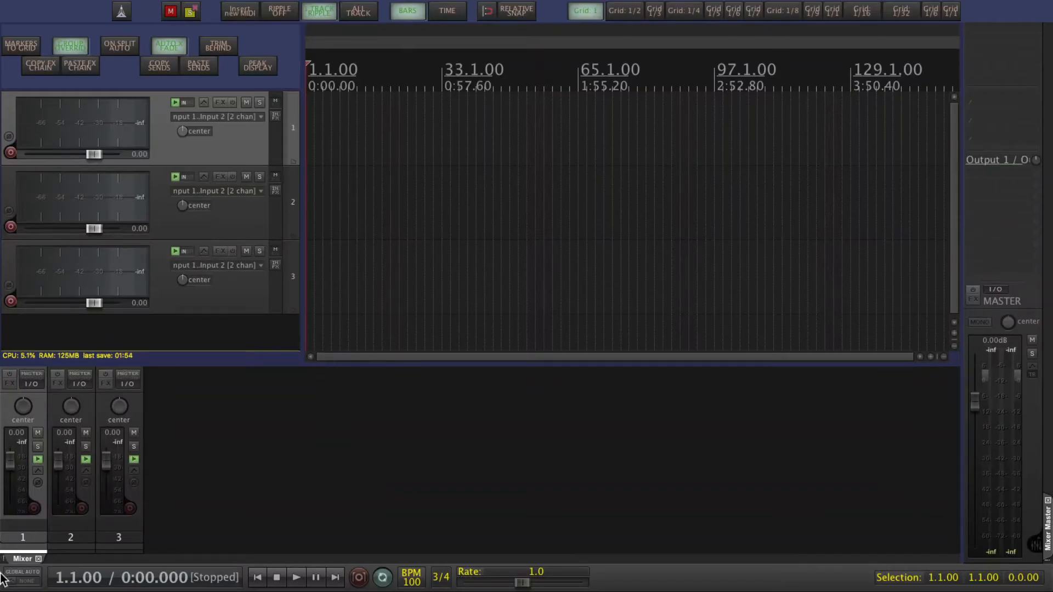
Relocate the docked mixer above the tracks, above the docked master, and back beside the track panel
left_click_drag(22, 559, 268, 9)
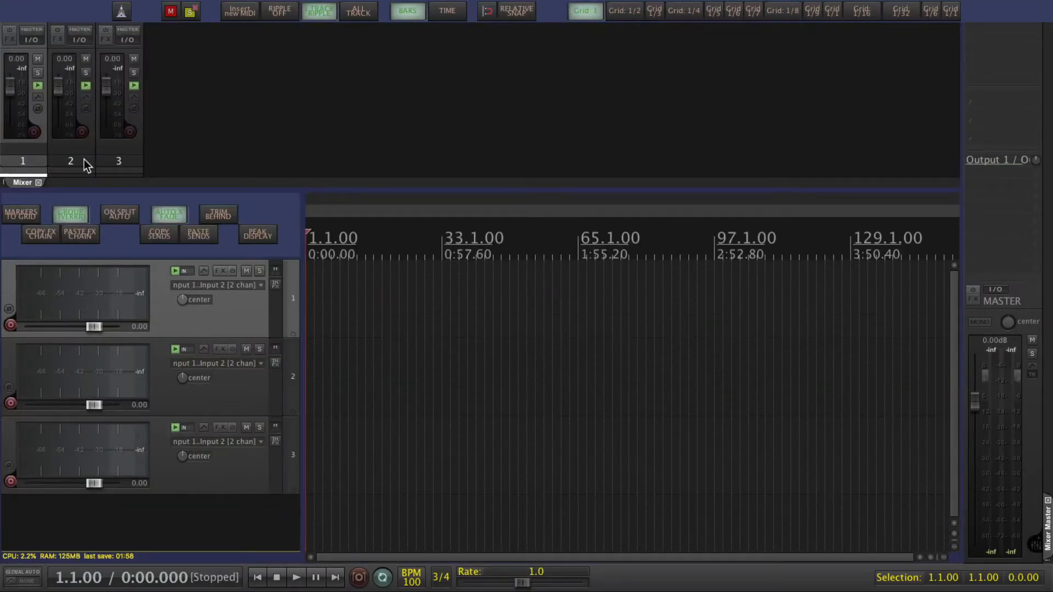
left_click_drag(19, 182, 1045, 148)
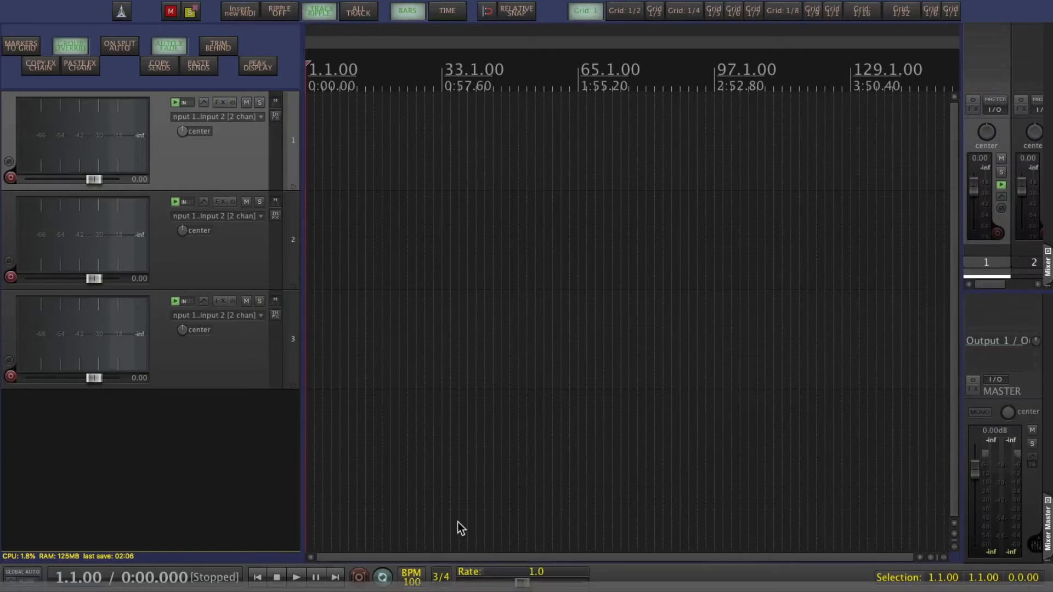
left_click(9, 455)
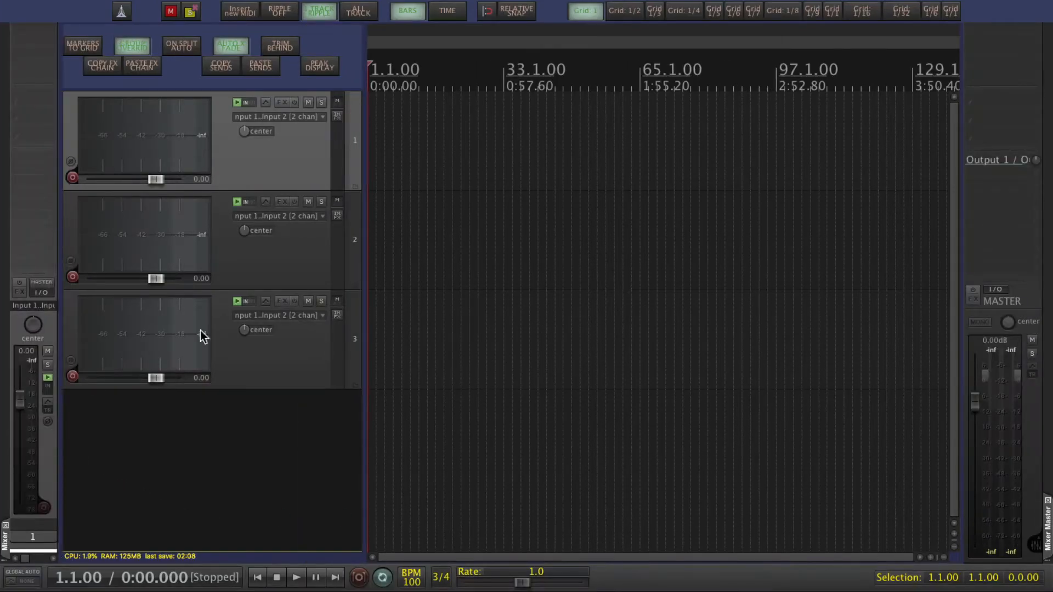
Change the track selection and shrink all three tracks to their minimum height in the track panel
left_click(273, 261)
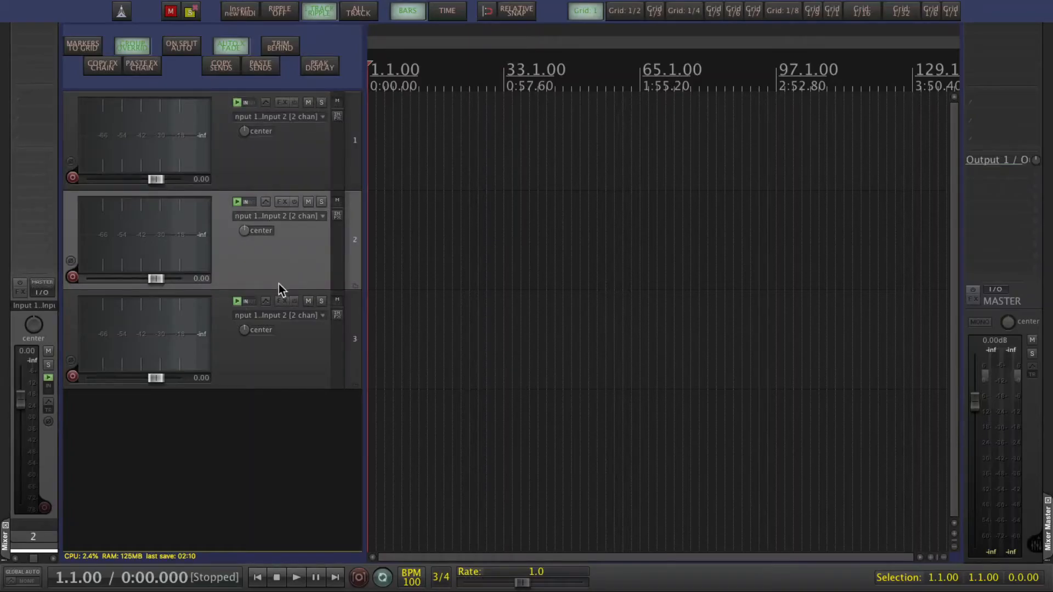
key("super+Down")
key("super+Down")
key("super+Down")
key("super+Down")
key("super+Down")
key("super+Down")
key("super+Down")
key("super+Down")
key("super+Down")
key("super+Down")
key("super+Down")
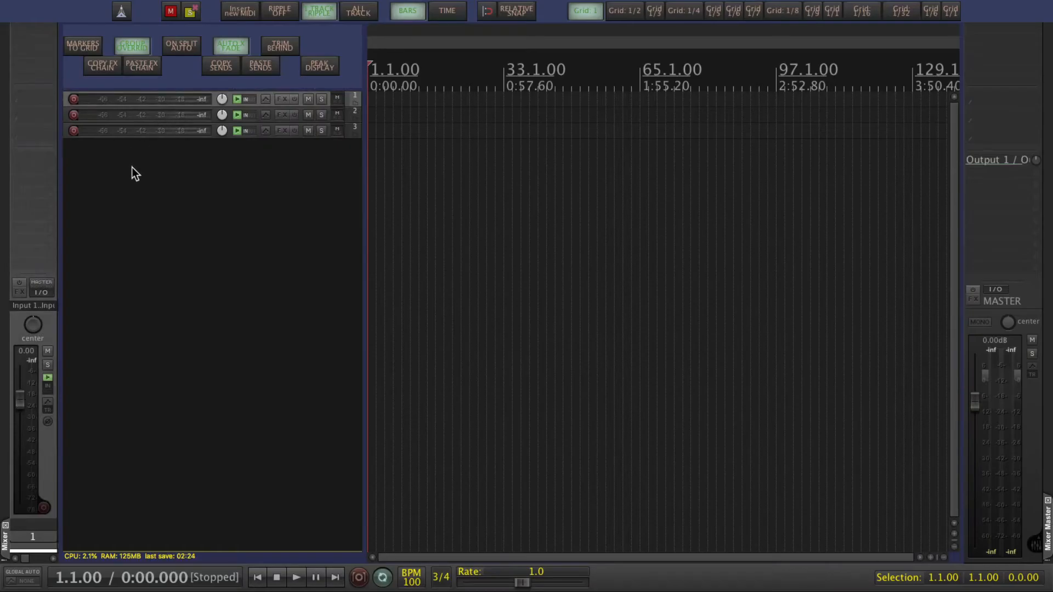
key("Up")
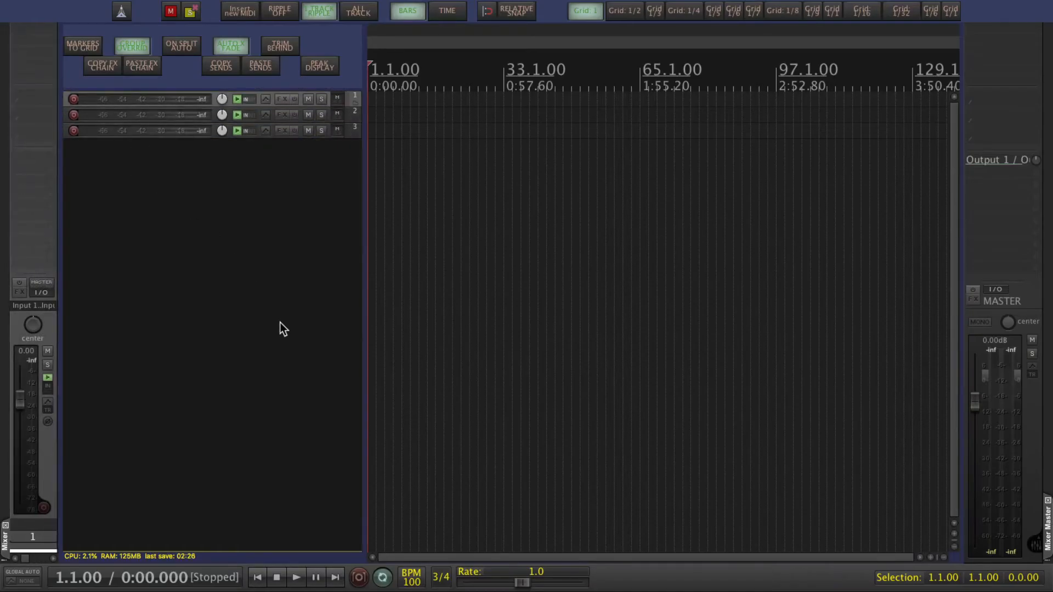